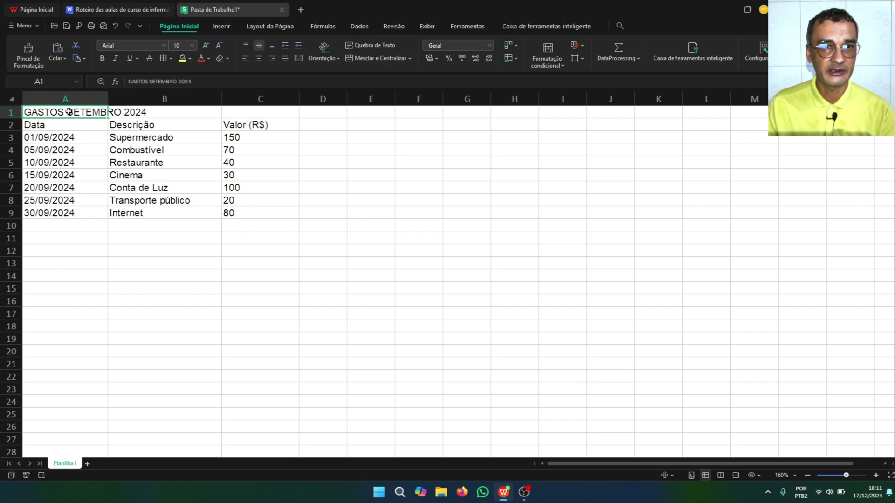
# Try centring the title horizontally across cells A1:C1 with plain alignment, and undo it.
pyautogui.click(125, 116)
pyautogui.click(80, 115)
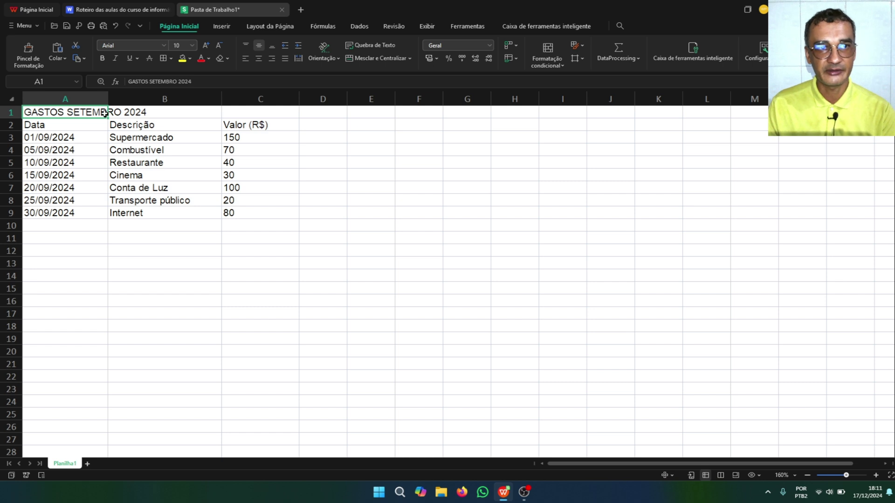
pyautogui.moveTo(105, 114); pyautogui.dragTo(228, 113)
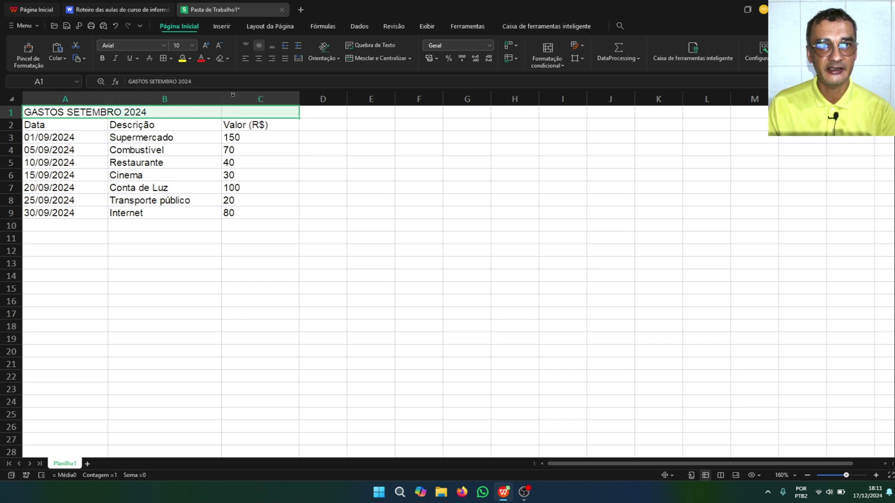
pyautogui.click(260, 58)
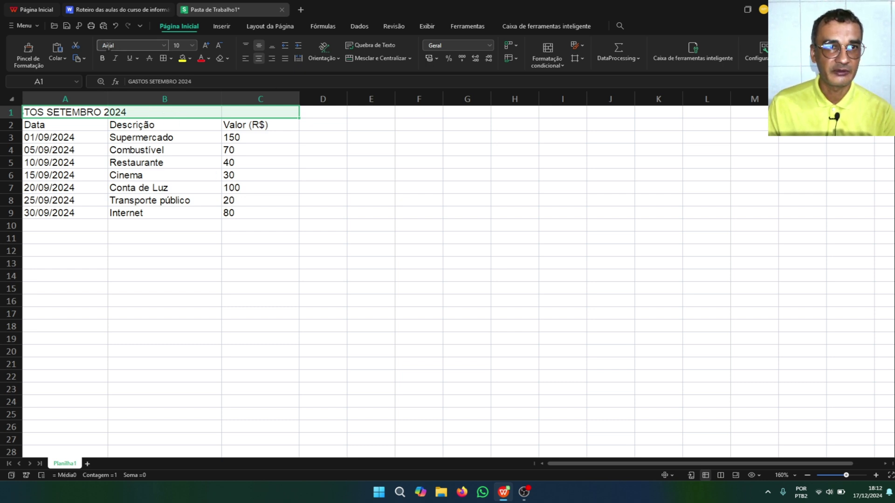
pyautogui.click(116, 27)
pyautogui.click(141, 255)
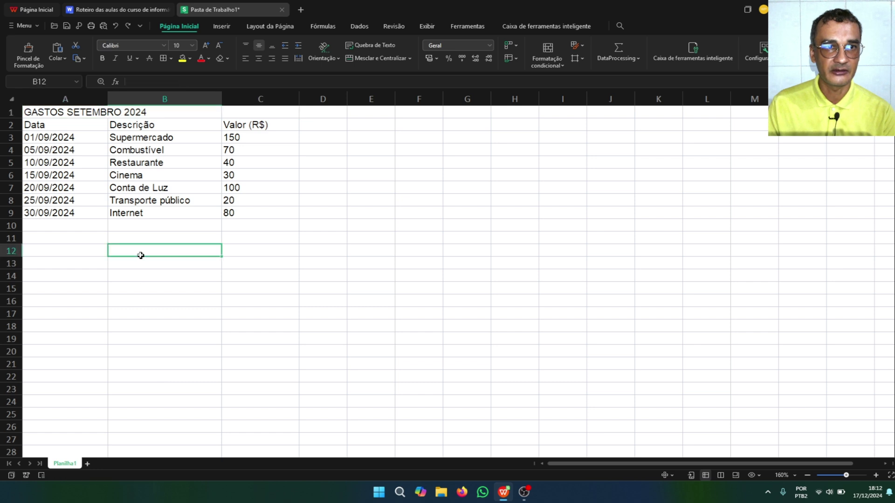
# Widen column A and add borders around all cells of the expense table, A1:C9.
pyautogui.moveTo(108, 100); pyautogui.dragTo(295, 99)
pyautogui.moveTo(70, 112); pyautogui.dragTo(441, 212)
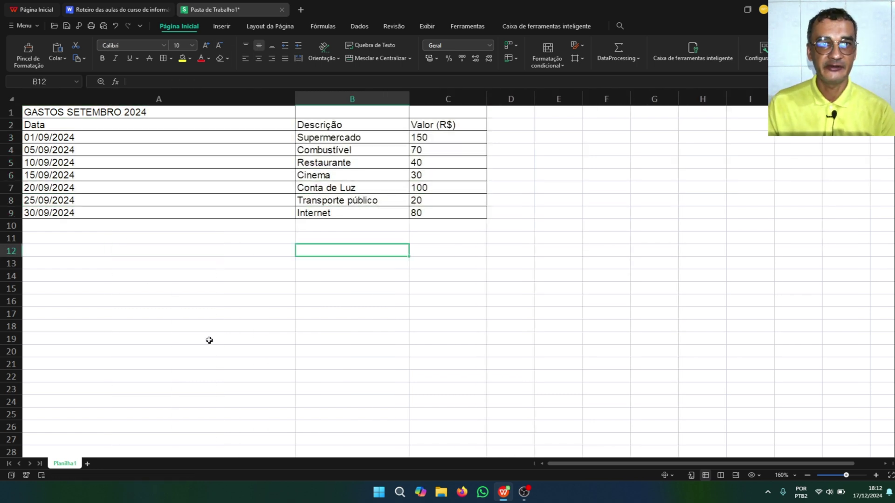
# Try centring the title in A1:C1 with plain horizontal alignment, narrow column A, and undo the centring.
pyautogui.hotkey('ctrl', 'Home')
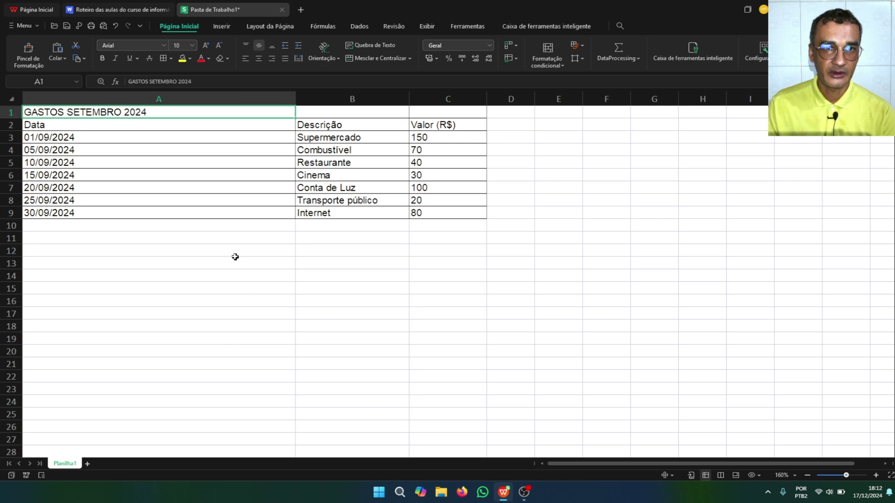
pyautogui.moveTo(140, 113); pyautogui.dragTo(425, 117)
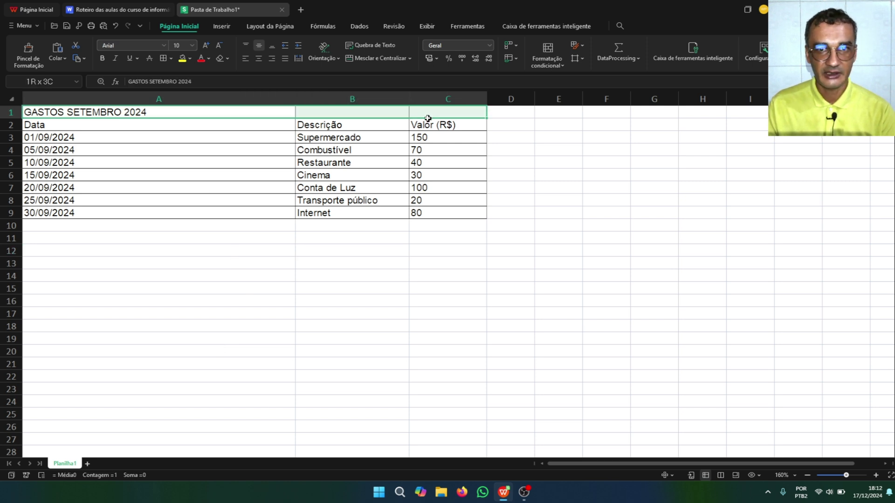
pyautogui.click(259, 59)
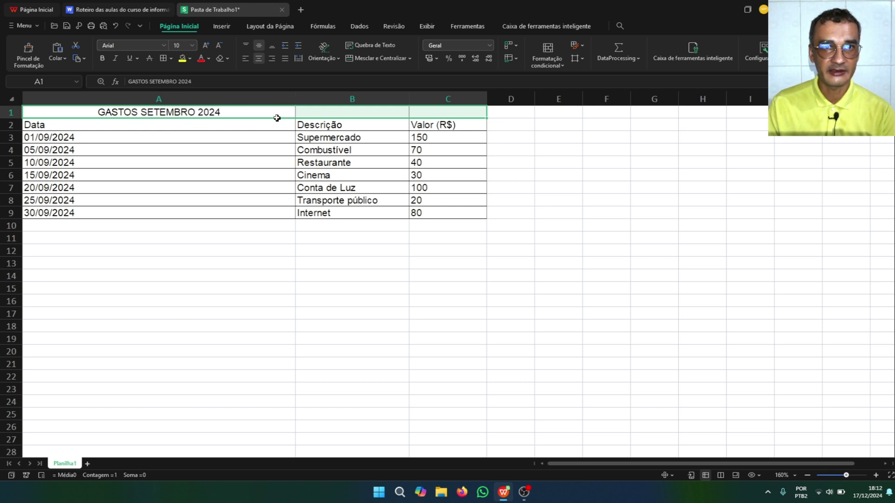
pyautogui.moveTo(295, 99); pyautogui.dragTo(193, 101)
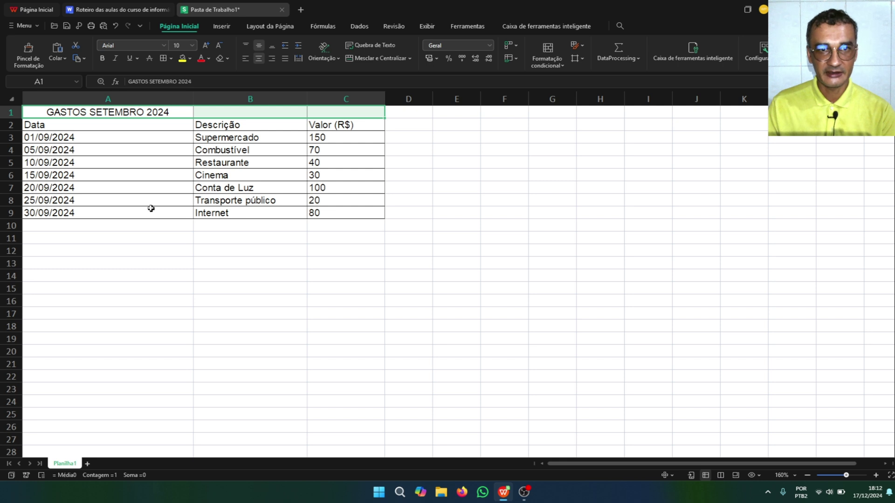
pyautogui.hotkey('ctrl', 'z')
# Examine the separate cells A1, B1 and C1 of the title row.
pyautogui.click(230, 113)
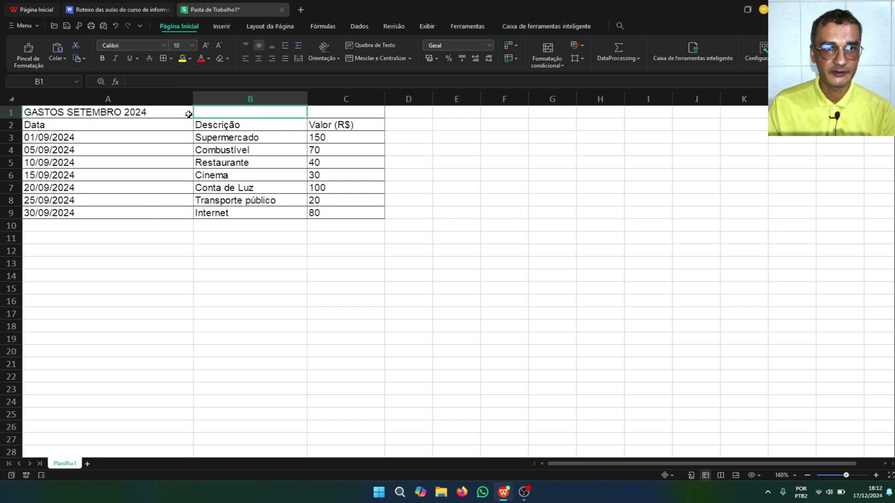
pyautogui.click(186, 242)
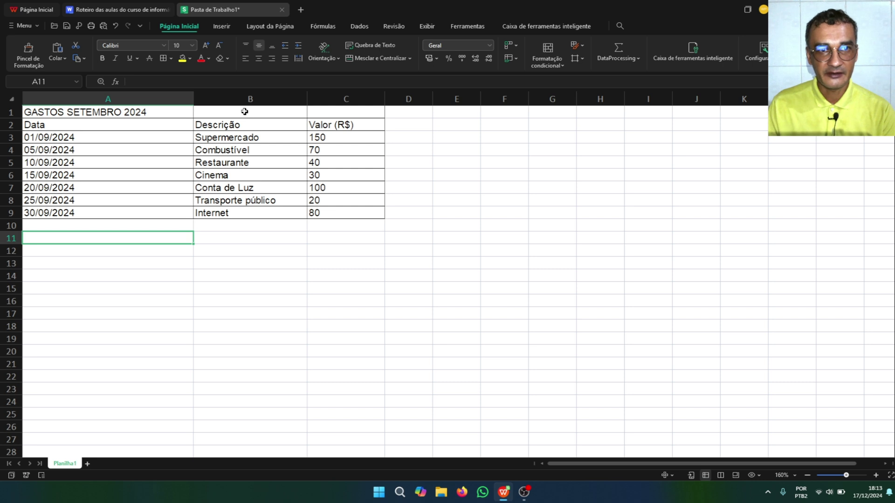
pyautogui.click(172, 111)
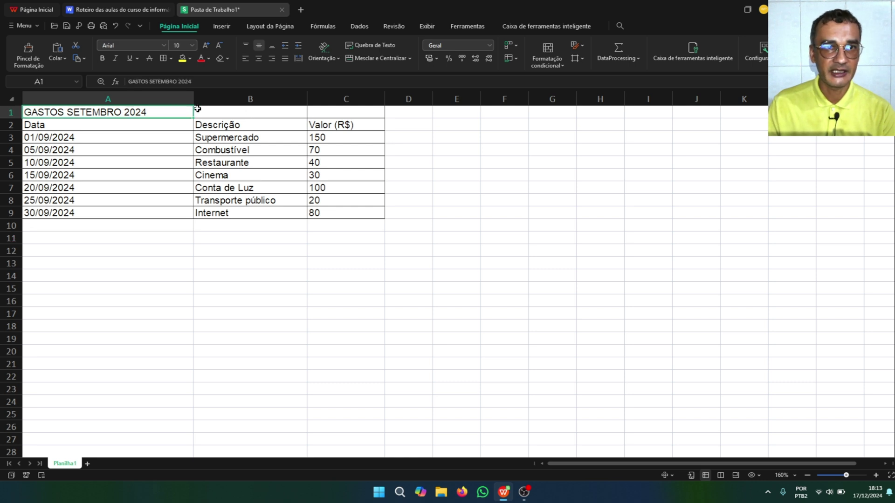
pyautogui.click(228, 112)
pyautogui.click(324, 112)
pyautogui.click(190, 112)
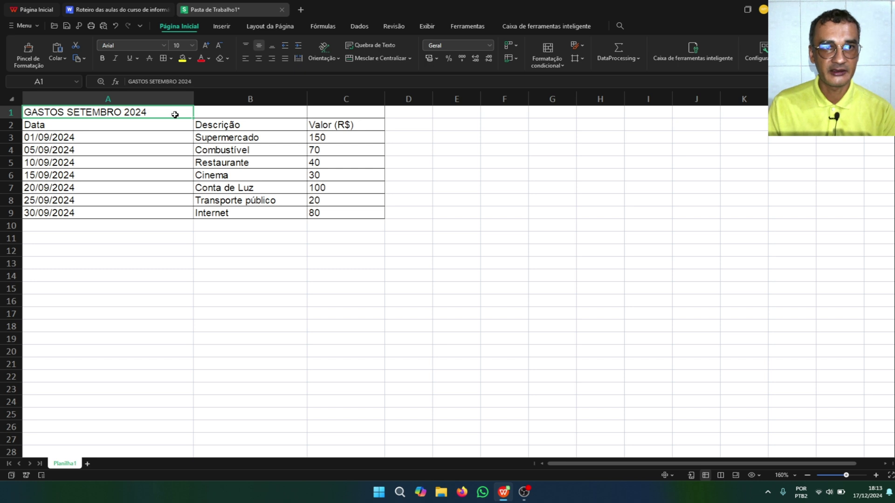
pyautogui.click(228, 113)
pyautogui.click(322, 113)
pyautogui.click(279, 113)
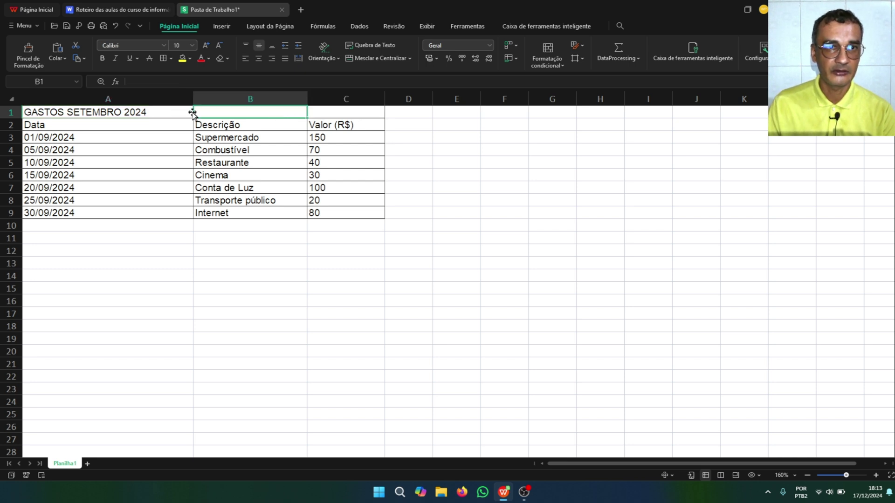
pyautogui.click(189, 113)
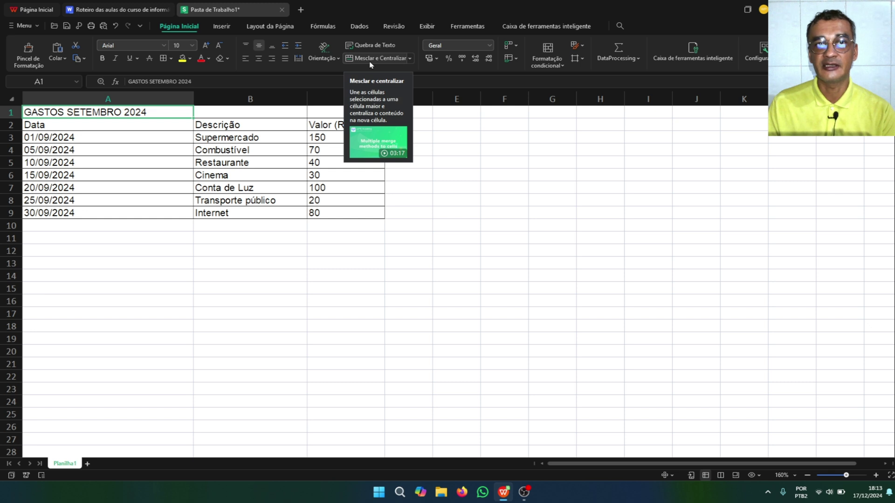
# Try merging and centring the title across A1:C1, narrow column A, and undo the merge.
pyautogui.moveTo(144, 112); pyautogui.dragTo(325, 111)
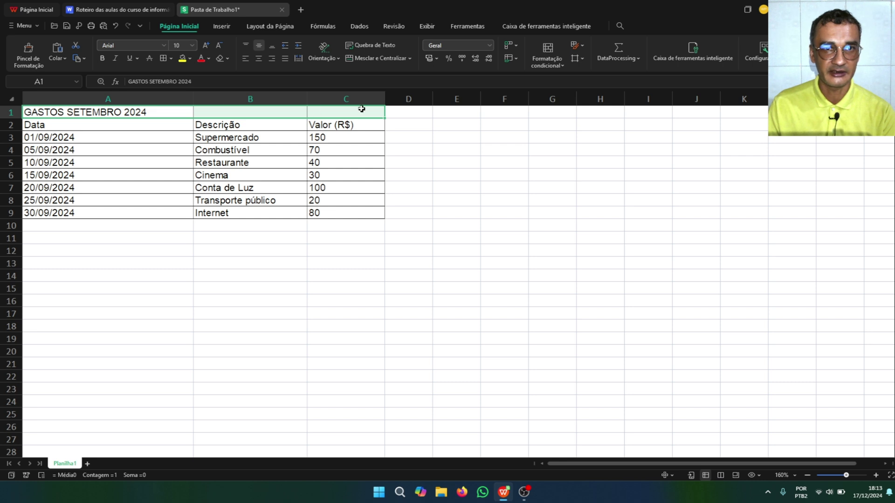
pyautogui.click(379, 58)
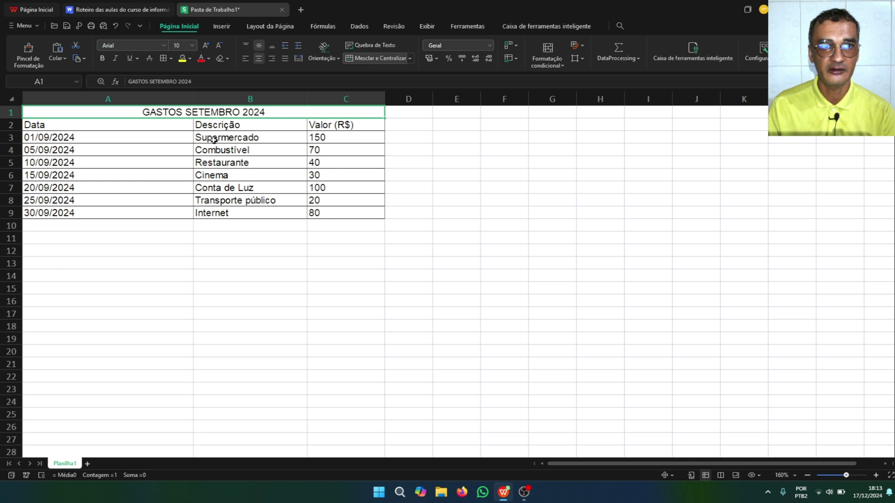
pyautogui.press('Down')
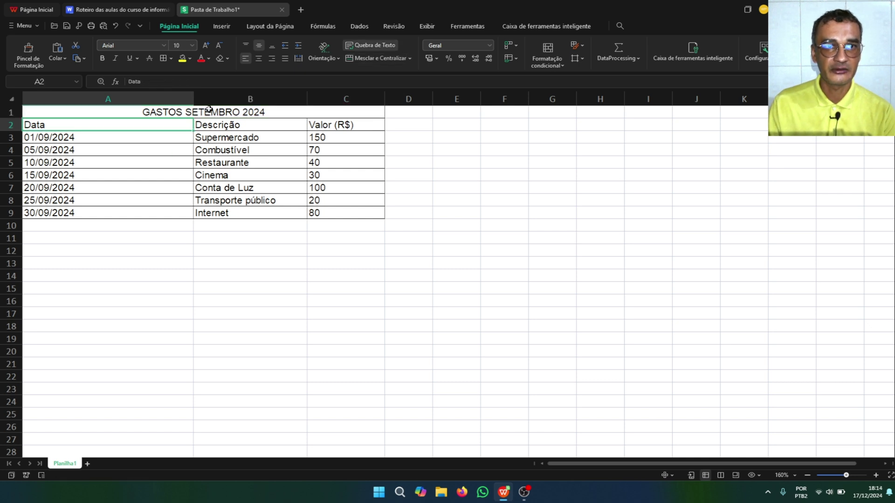
pyautogui.hotkey('ctrl', 'z')
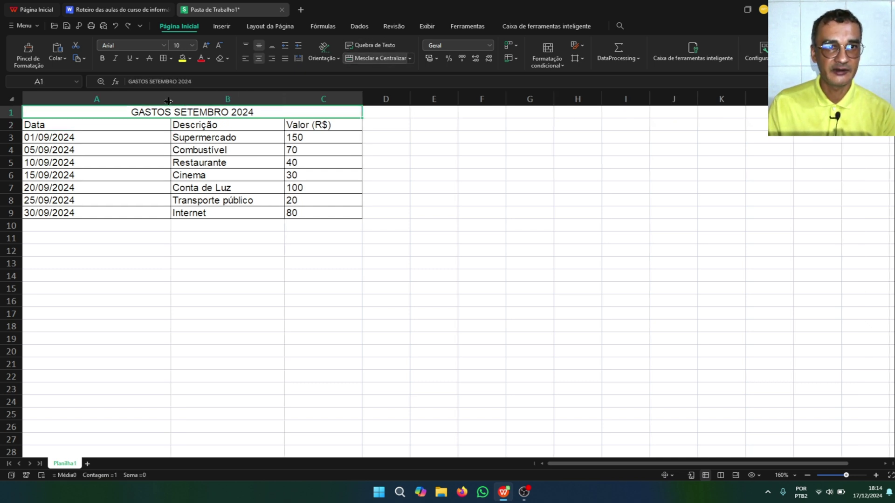
pyautogui.moveTo(172, 101); pyautogui.dragTo(119, 101)
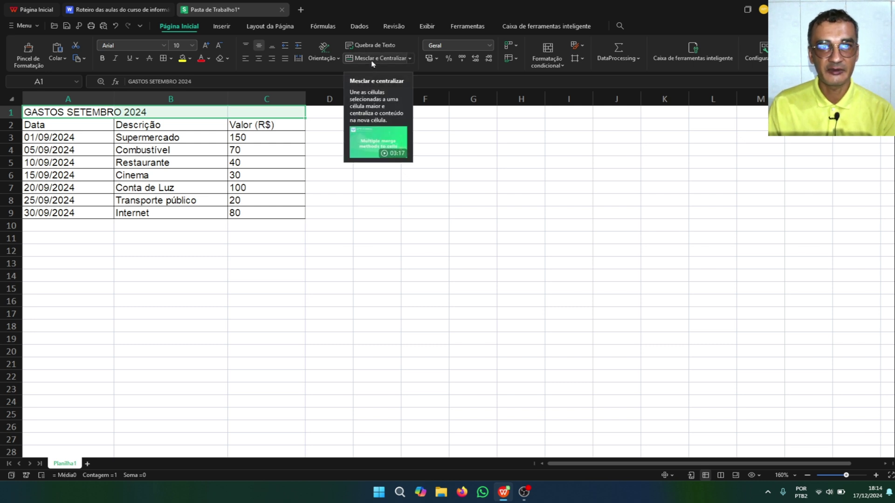
# Merge the title cells A1:C1 without centring (Mesclar Células), and widen columns B and A.
pyautogui.click(411, 58)
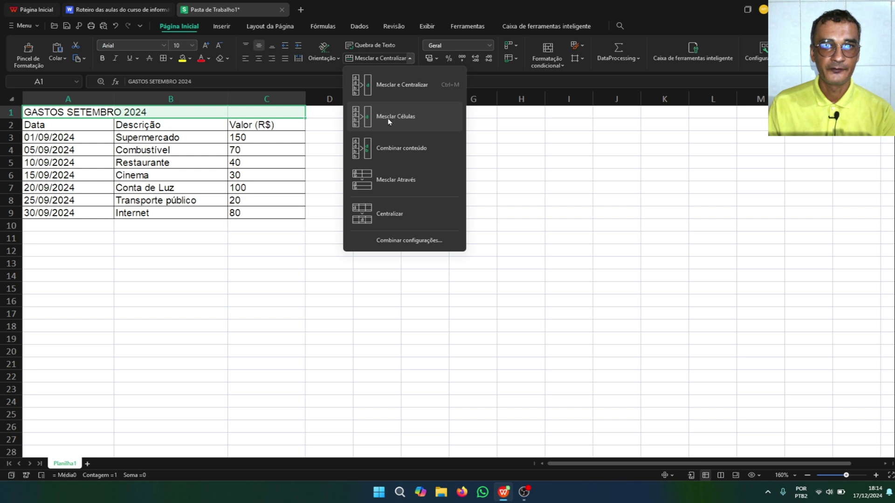
pyautogui.click(401, 123)
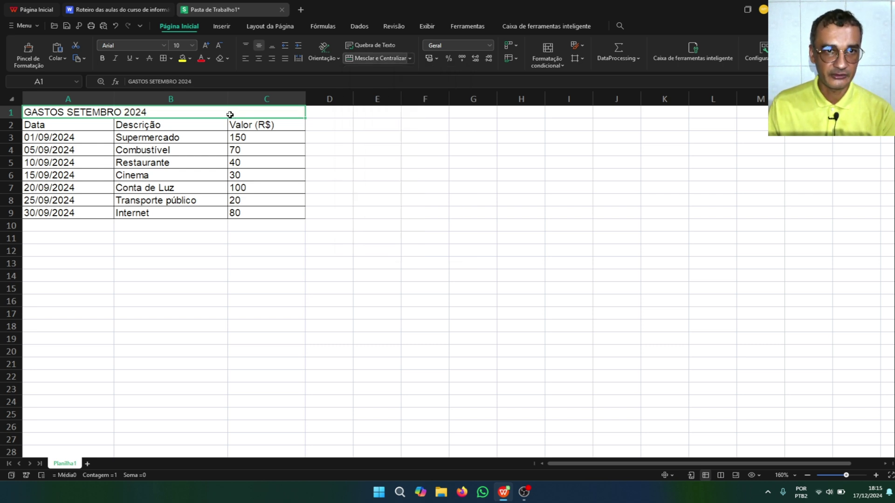
pyautogui.moveTo(233, 99); pyautogui.dragTo(243, 100)
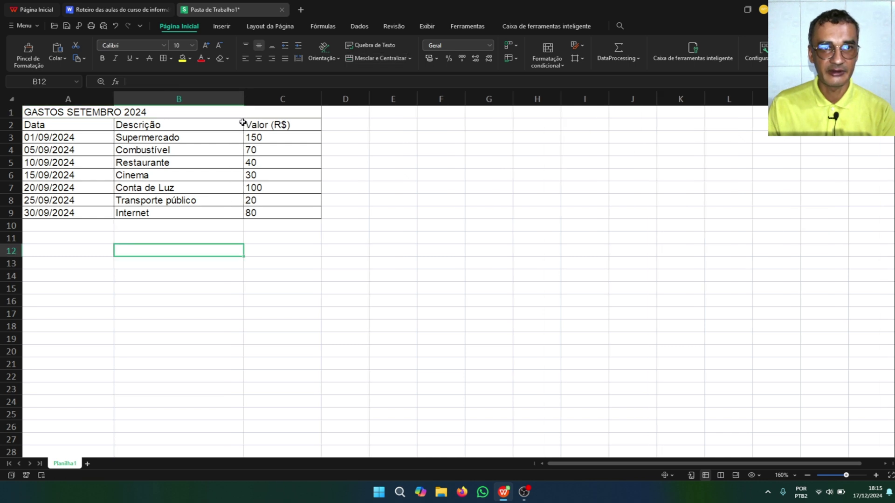
pyautogui.moveTo(114, 99); pyautogui.dragTo(160, 100)
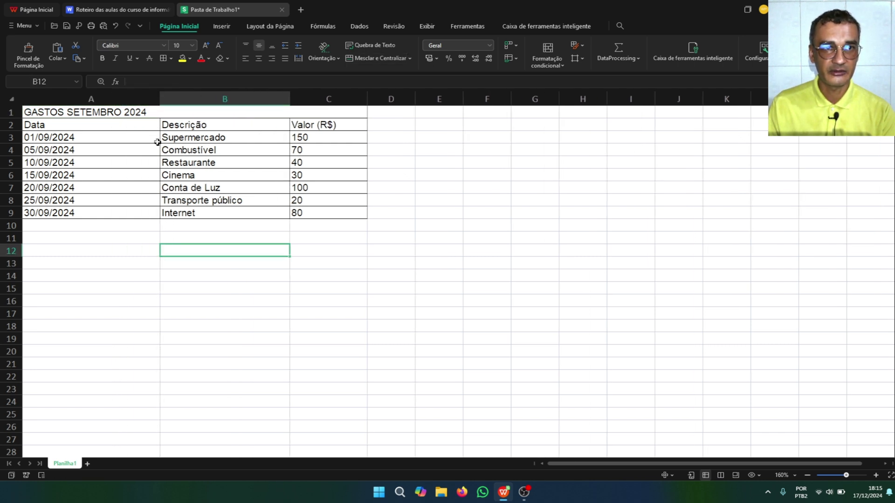
# Centre the title horizontally inside the merged cell of row 1.
pyautogui.click(160, 114)
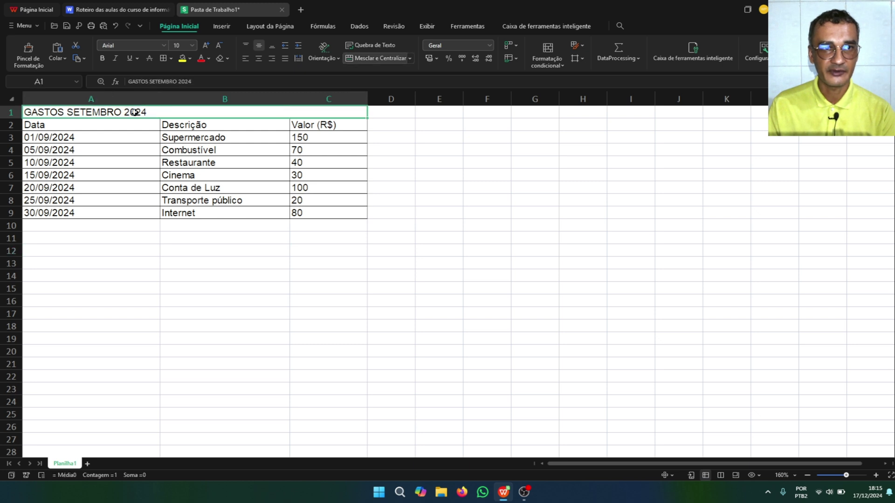
pyautogui.click(257, 59)
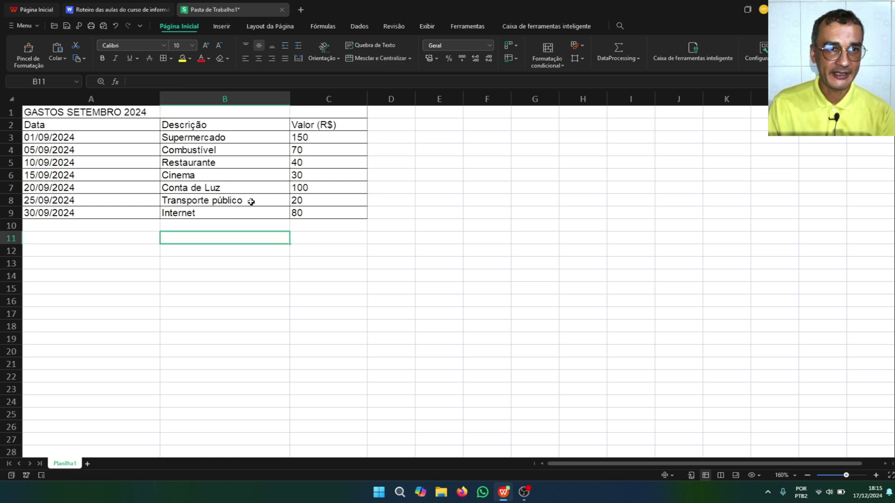
# Apply Mesclar e Centralizar to cells A1:C1 so the title spans all three table columns.
pyautogui.moveTo(152, 112); pyautogui.dragTo(300, 111)
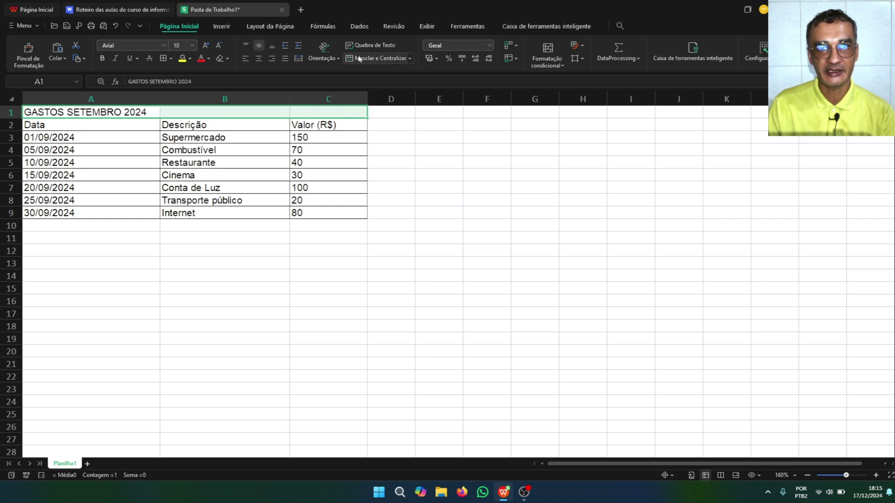
pyautogui.click(383, 60)
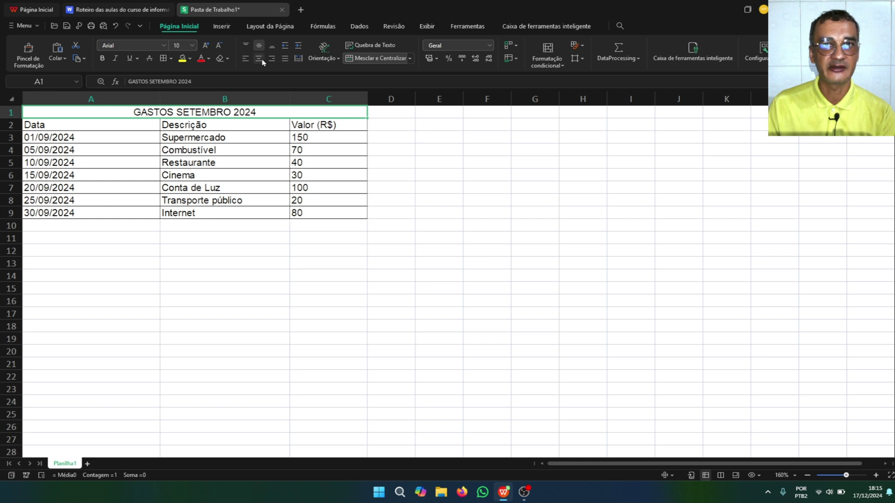
pyautogui.click(247, 263)
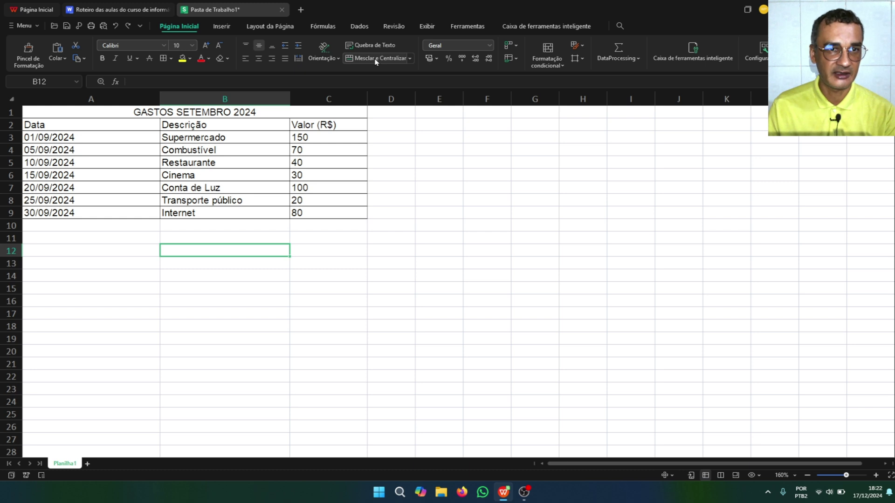
# Merge header cells A2:B2 using the Combinar conteúdo option to keep both Data and Descrição.
pyautogui.click(149, 125)
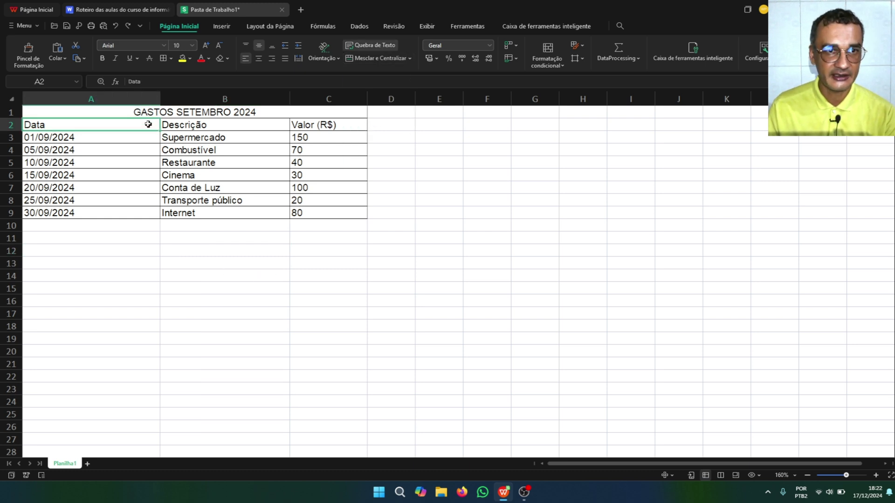
pyautogui.moveTo(150, 124); pyautogui.dragTo(212, 124)
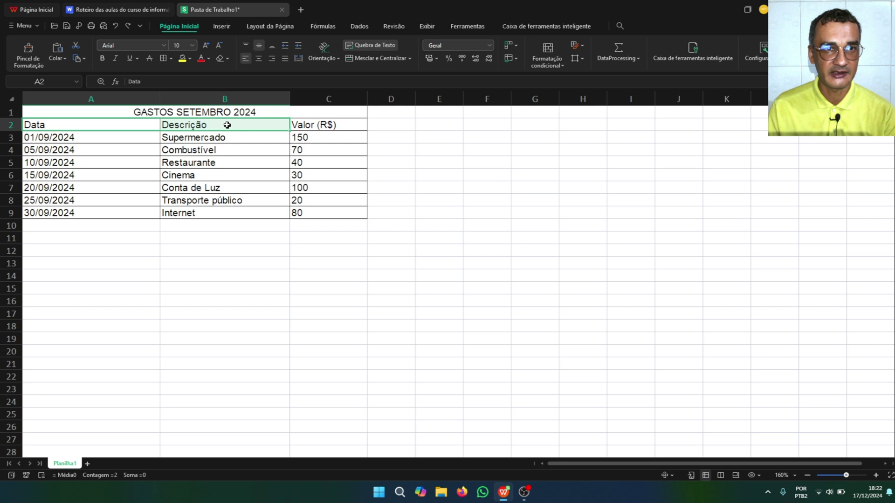
pyautogui.click(378, 60)
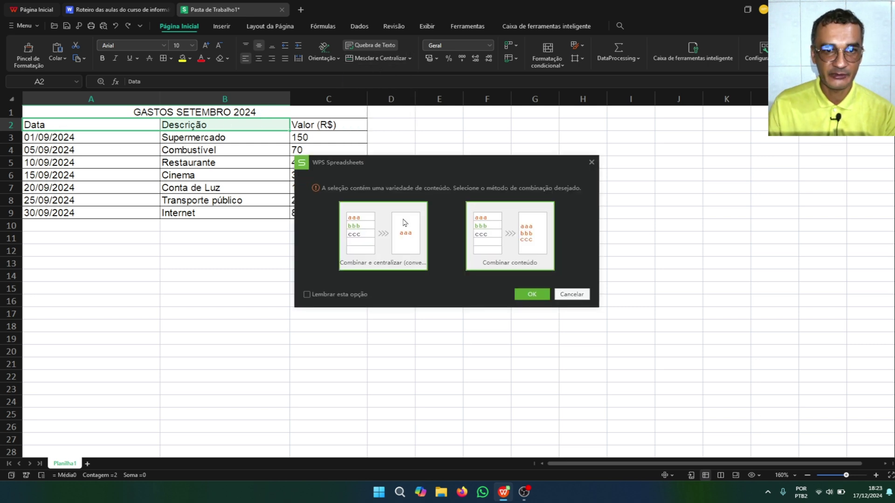
pyautogui.click(537, 295)
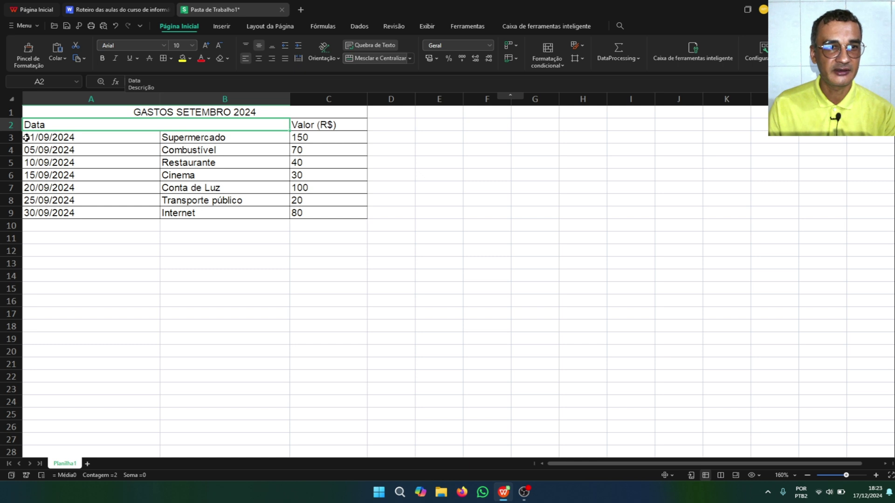
# Increase the height of row 2 to fit two text lines, and undo the height change.
pyautogui.moveTo(12, 131); pyautogui.dragTo(12, 154)
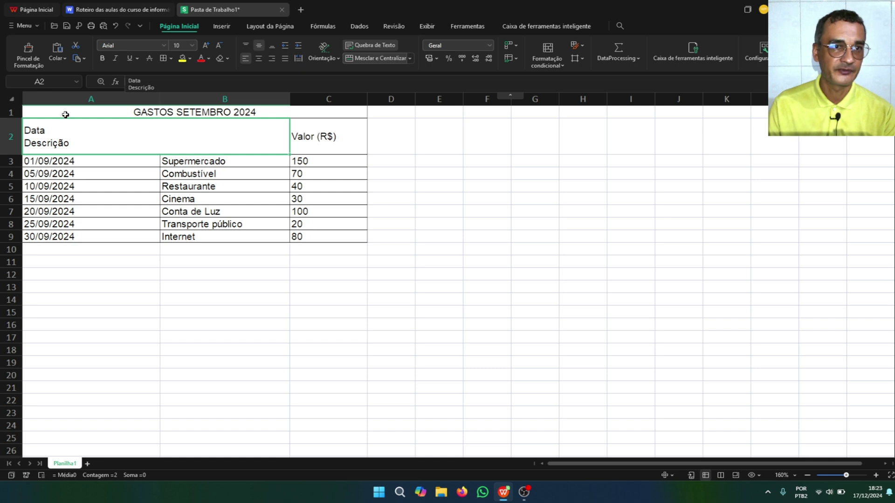
pyautogui.click(115, 26)
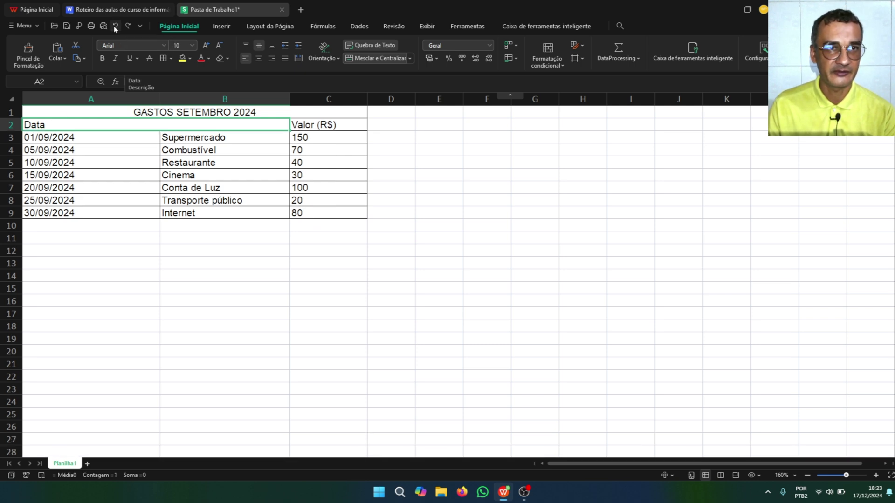
# Undo the combined-content merge of A2:B2 and merge both header cells with the Mesclar Células option.
pyautogui.click(115, 26)
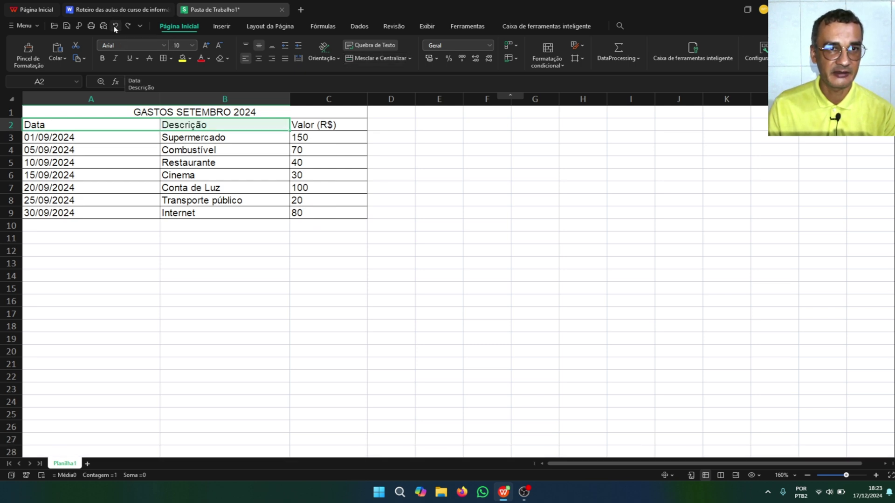
pyautogui.click(410, 58)
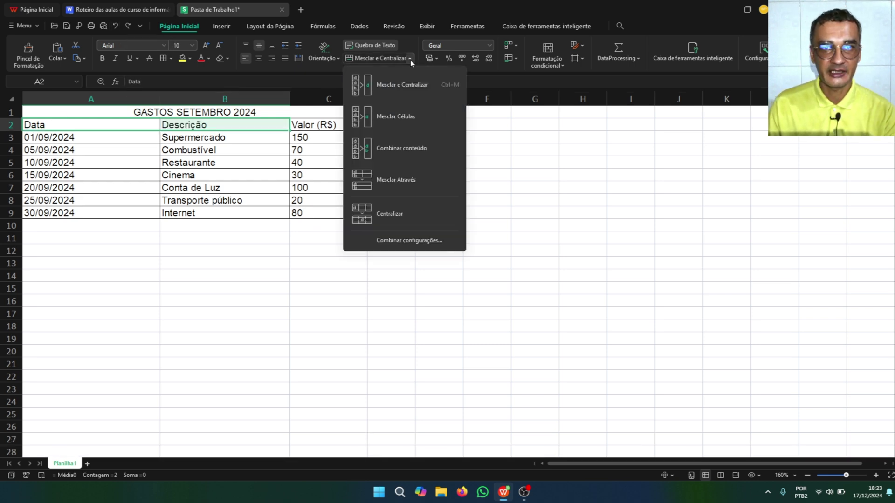
pyautogui.click(390, 117)
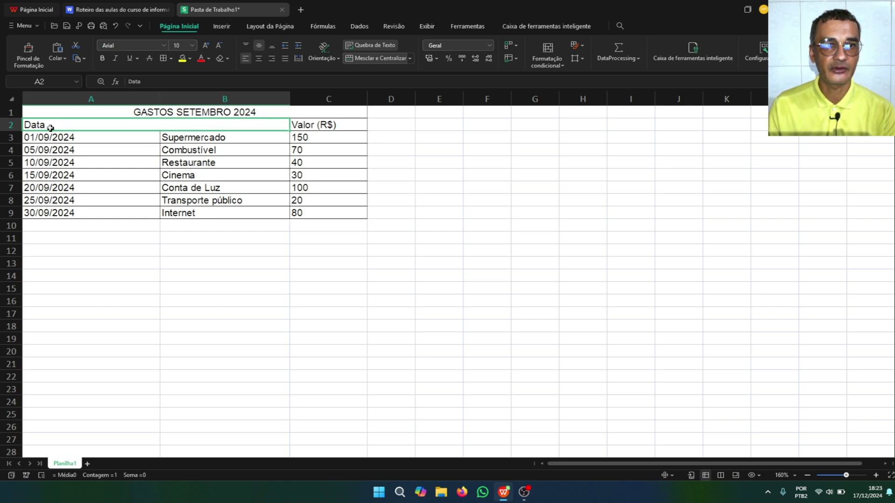
# Increase the height of row 2, and undo both the height change and the merge of A2:B2.
pyautogui.moveTo(12, 131)
pyautogui.mouseDown()
pyautogui.moveTo(13, 152)
pyautogui.moveTo(11, 139)
pyautogui.mouseUp()
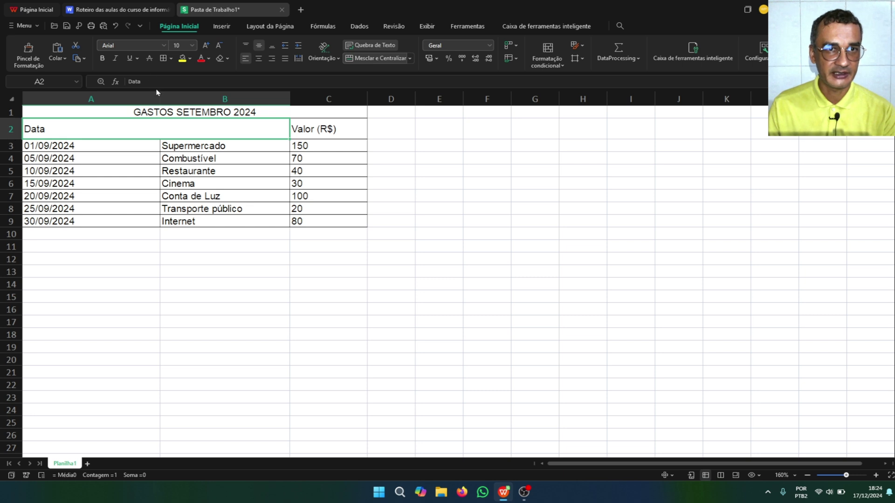
pyautogui.click(116, 26)
pyautogui.click(116, 26)
pyautogui.click(117, 26)
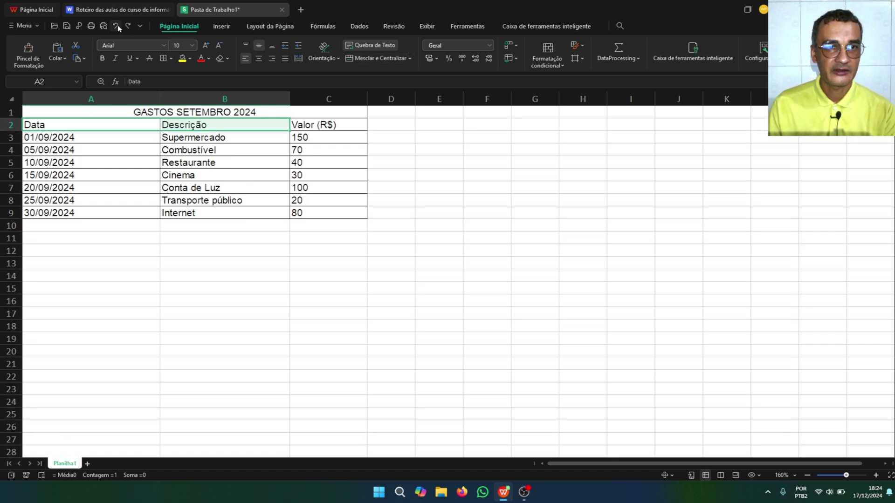
# Try Mesclar e Centralizar on the amounts in C4:C6, cancelling the choice of combination method.
pyautogui.click(234, 113)
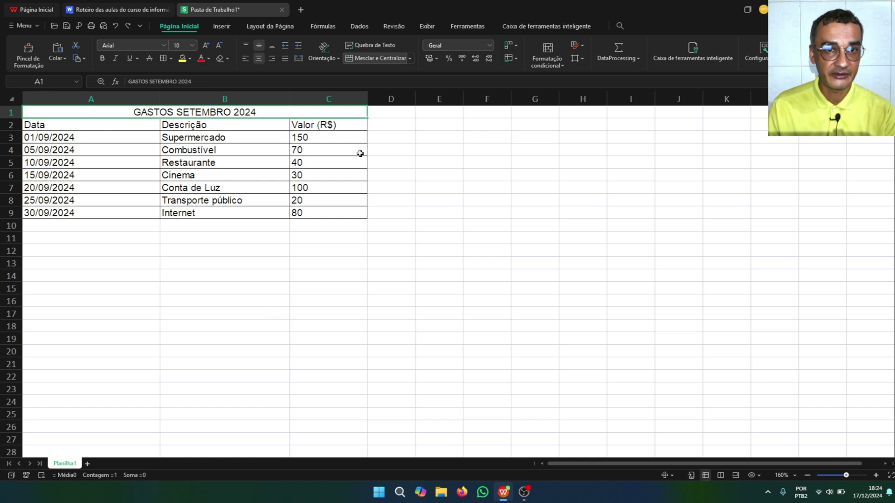
pyautogui.moveTo(335, 150); pyautogui.dragTo(333, 178)
pyautogui.click(373, 58)
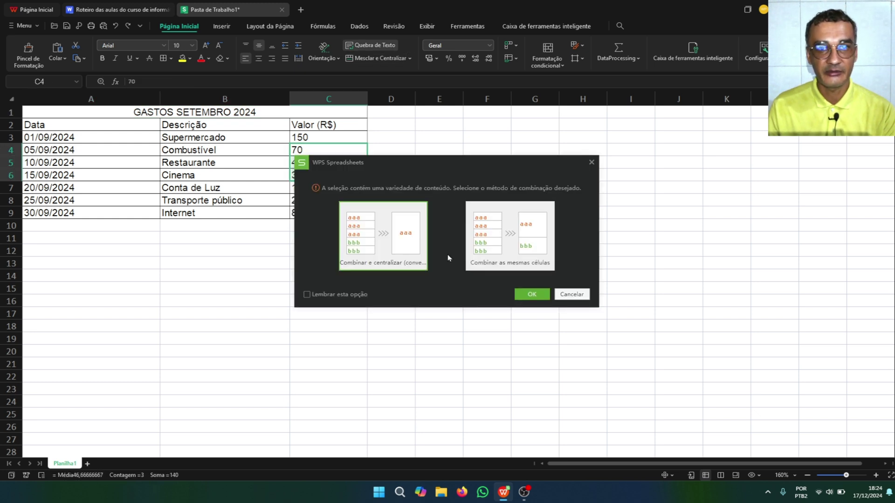
pyautogui.moveTo(401, 163); pyautogui.dragTo(480, 160)
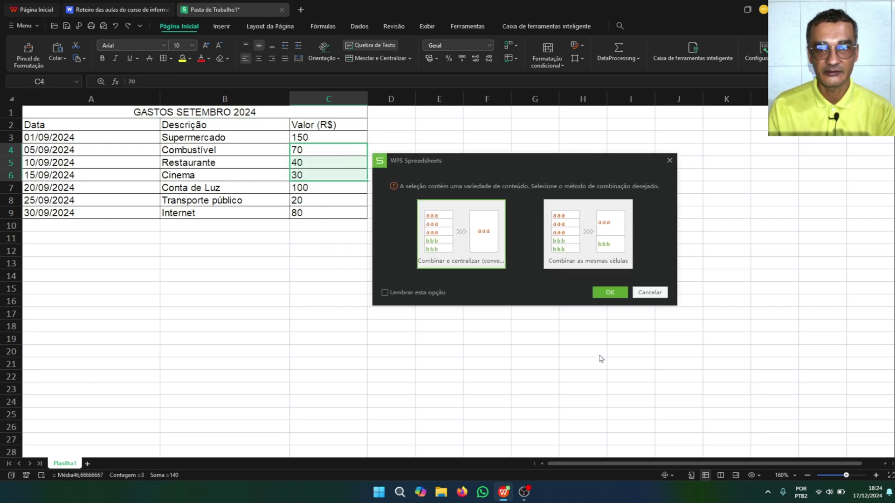
pyautogui.press('Escape')
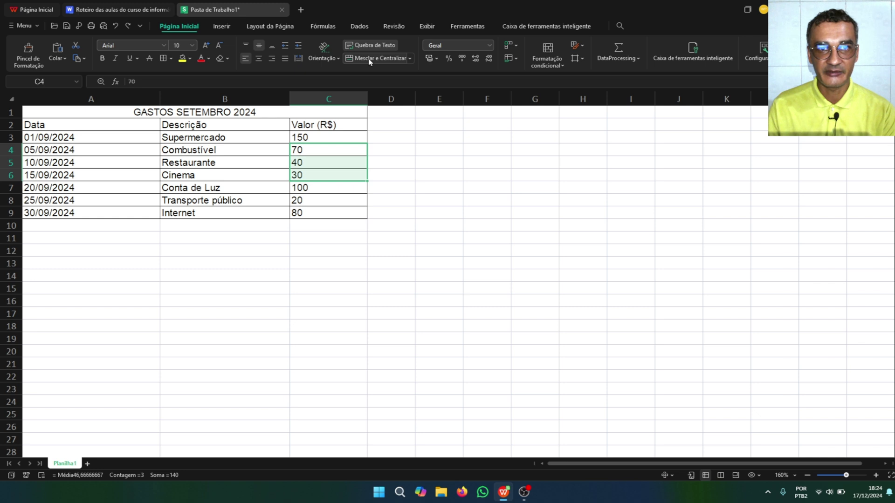
pyautogui.click(369, 60)
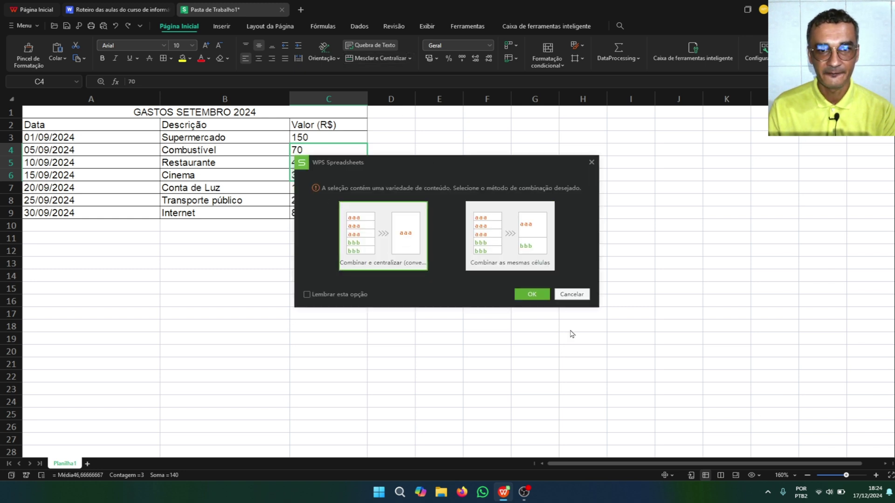
pyautogui.click(572, 295)
# Merge the amounts in C4:C6 with the Mesclar Células option, and undo the merge.
pyautogui.click(411, 60)
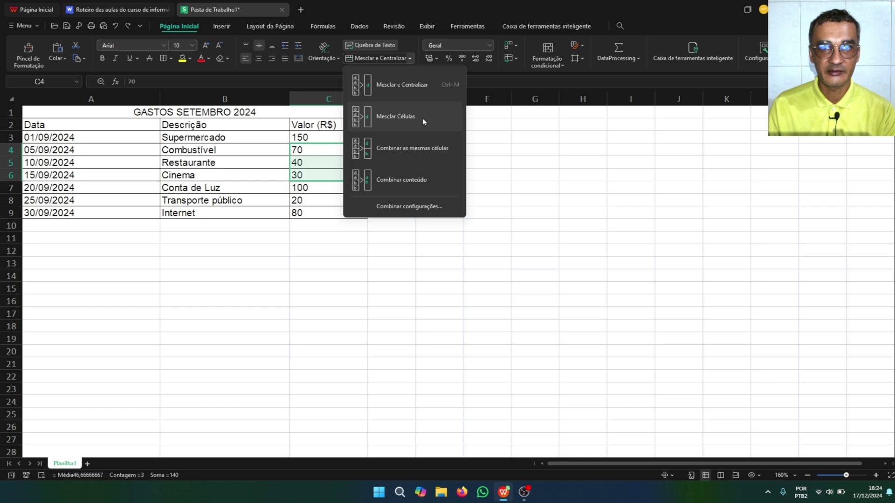
pyautogui.click(423, 118)
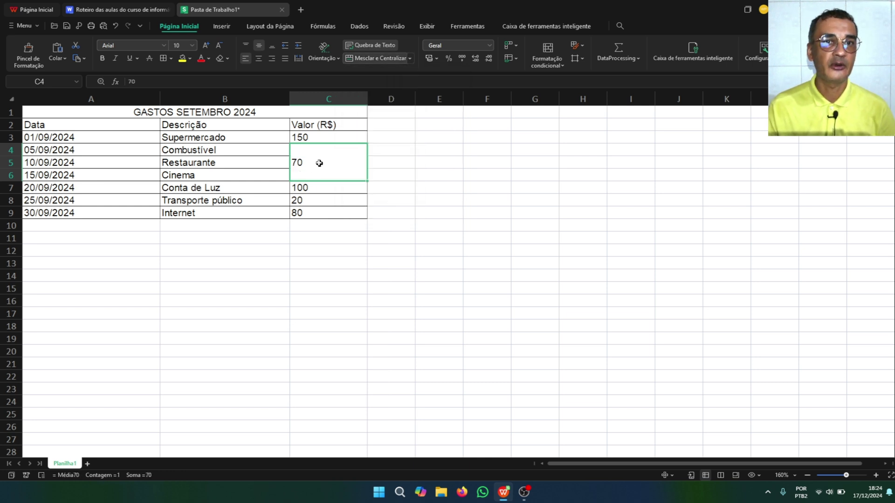
pyautogui.hotkey('ctrl', 'z')
pyautogui.click(262, 239)
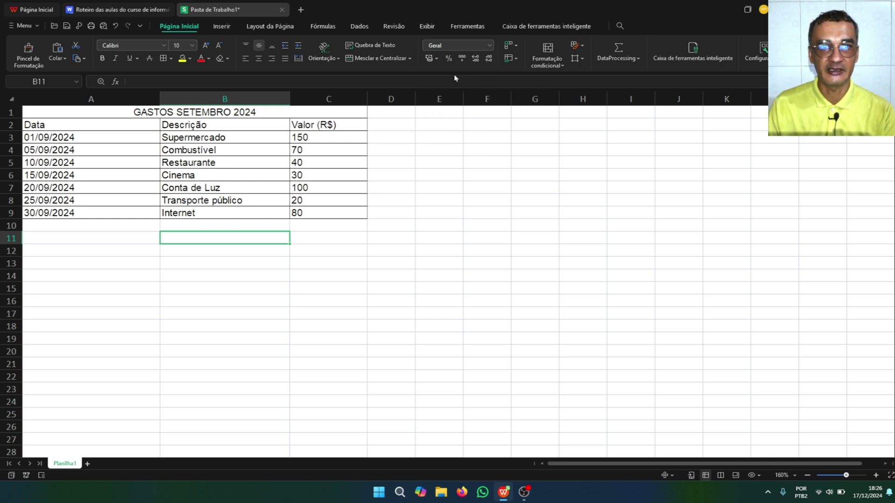
# Examine how the amounts under the Valor (R$) header are entered, cell by cell.
pyautogui.click(304, 140)
pyautogui.click(306, 150)
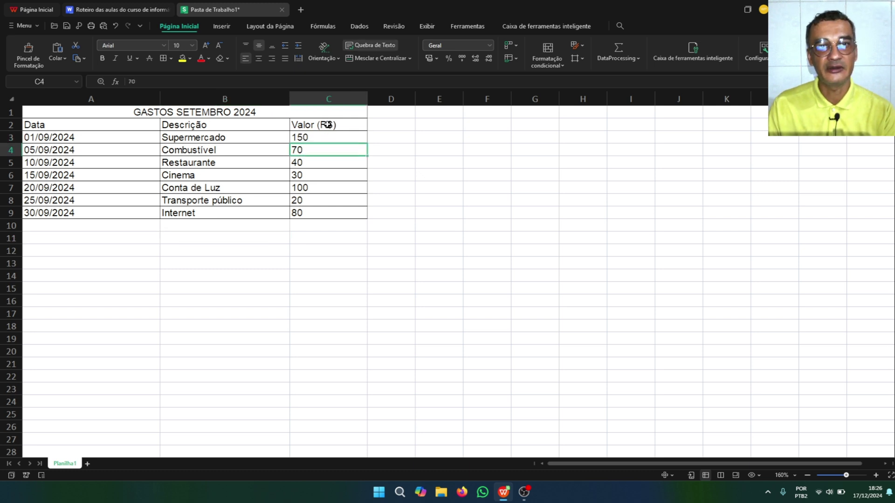
pyautogui.click(319, 126)
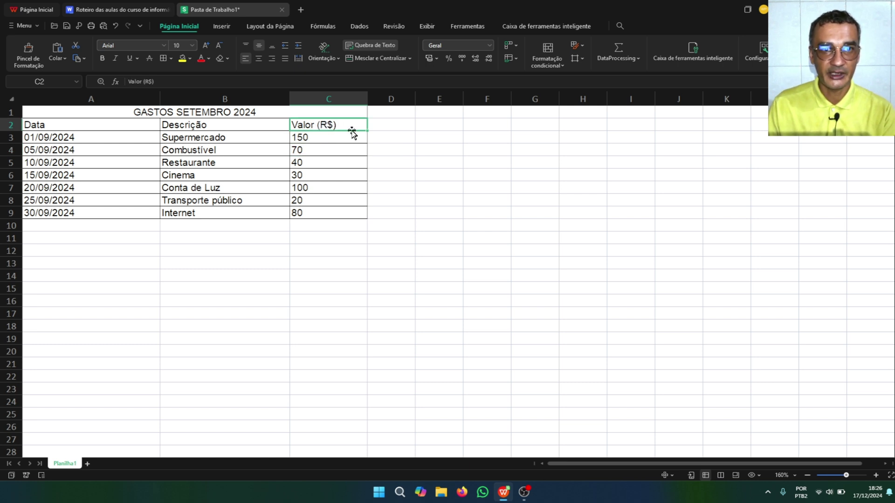
pyautogui.click(318, 138)
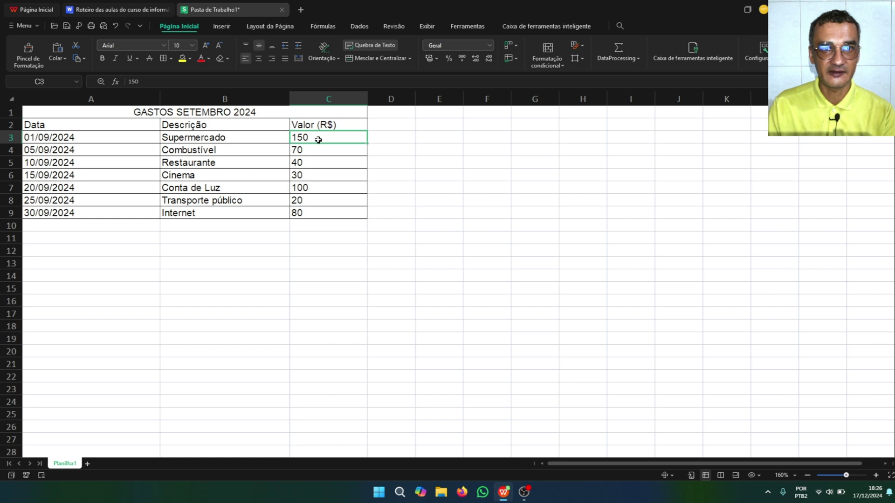
pyautogui.click(314, 148)
pyautogui.click(317, 166)
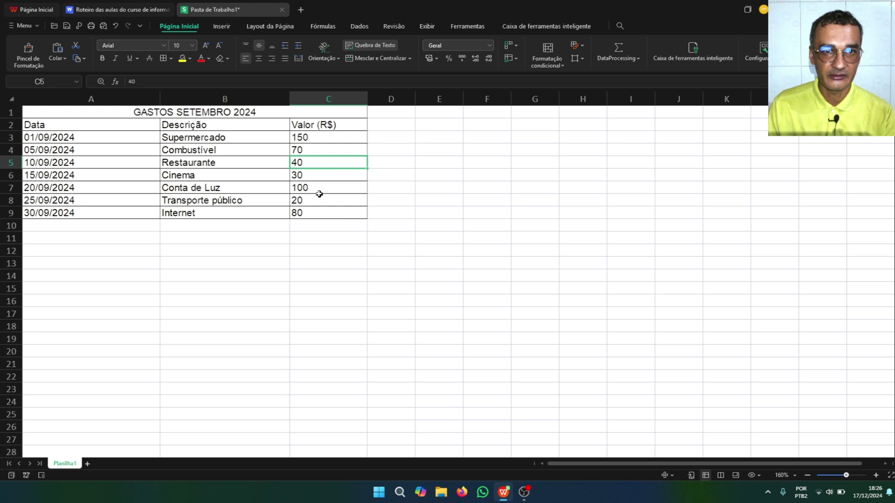
pyautogui.click(296, 141)
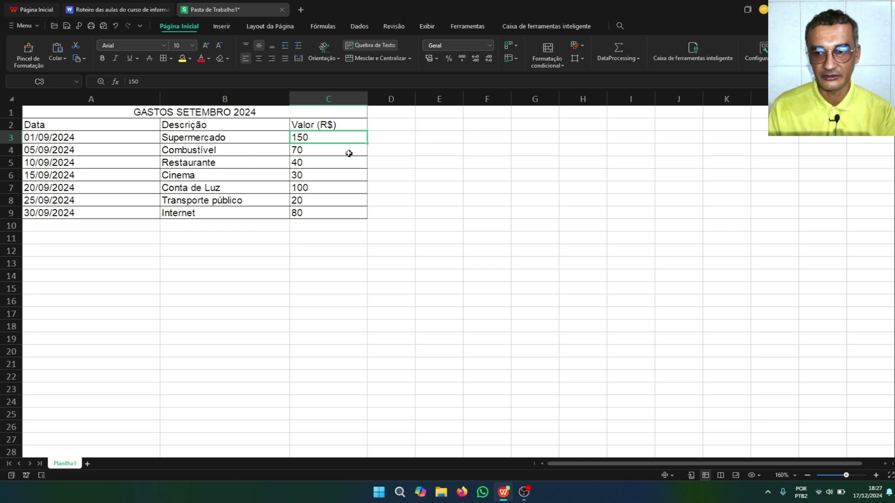
# Enter R$ 150,00 in cell E3 as an example of a manually written currency value.
pyautogui.click(433, 139)
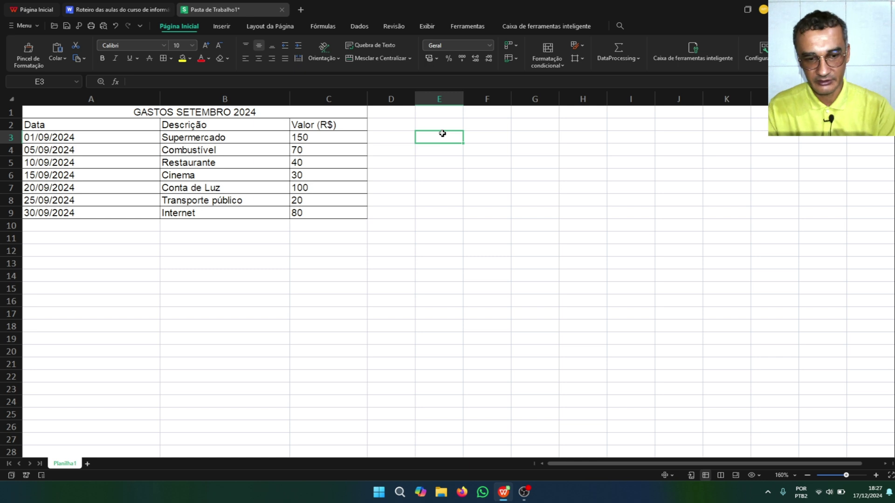
pyautogui.write('r$ 150,00')
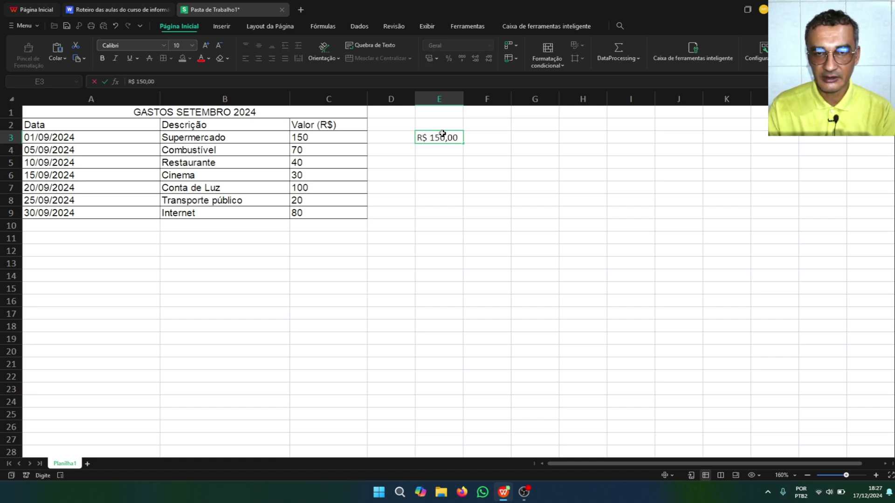
pyautogui.press('Return')
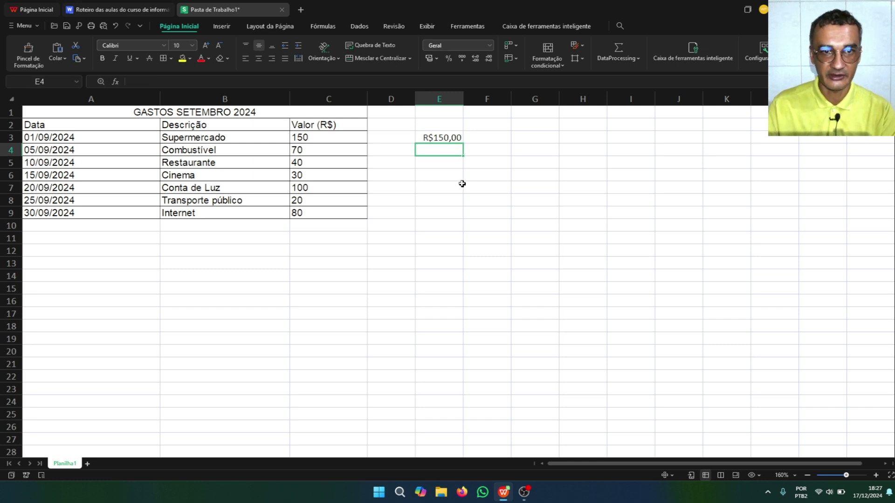
# Apply the R$ accounting number format to the amounts in C3:C9, and undo the formatting.
pyautogui.click(308, 138)
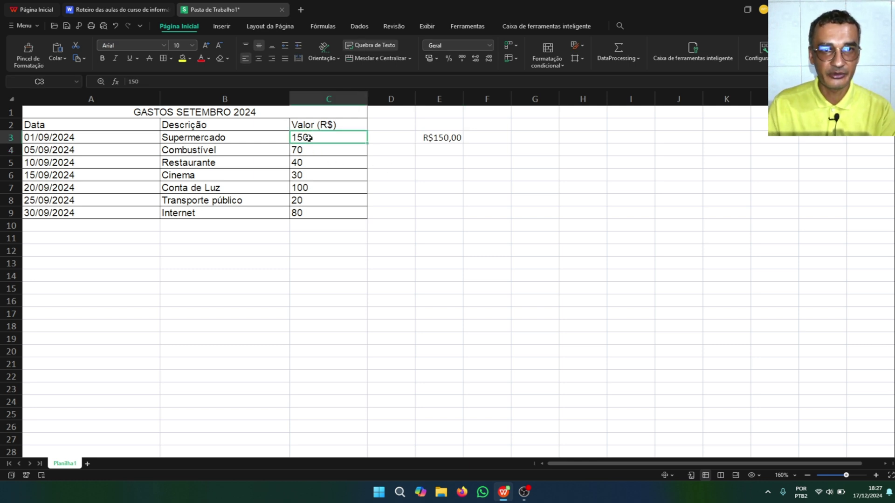
pyautogui.moveTo(315, 137); pyautogui.dragTo(315, 213)
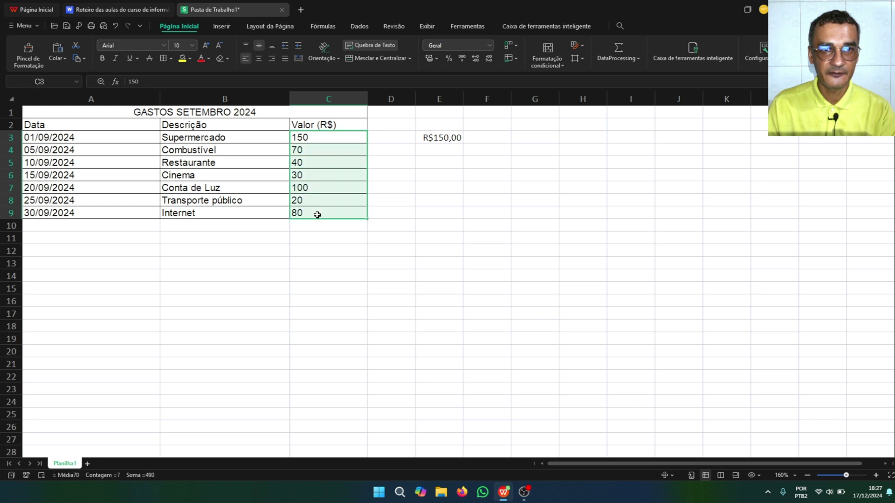
pyautogui.click(429, 60)
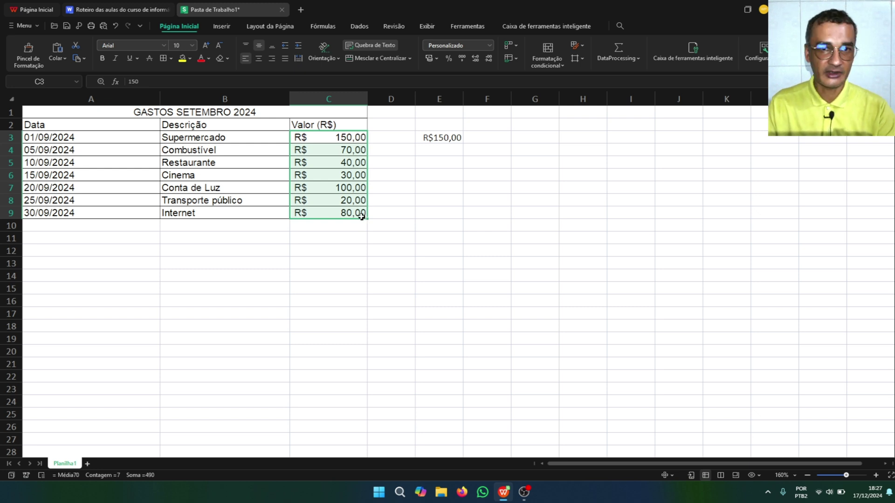
pyautogui.click(342, 175)
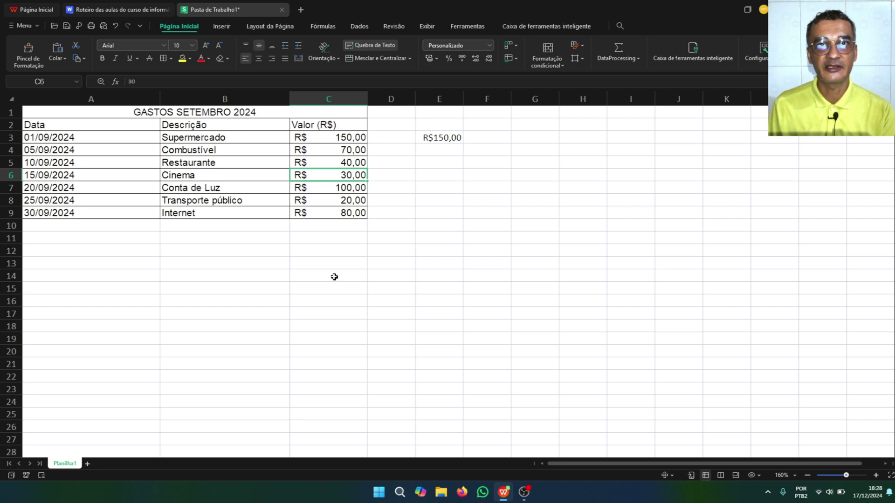
pyautogui.click(115, 26)
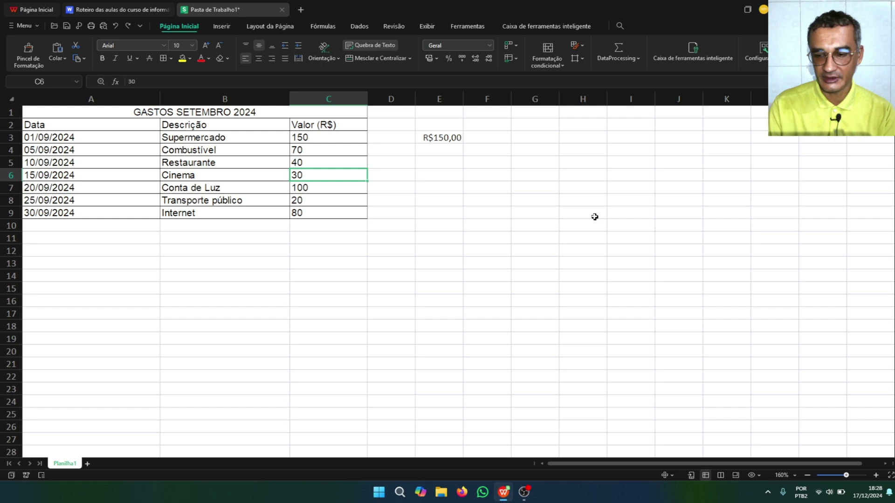
# Set the Cinema amount in C6 to 30,15 and the Transporte público amount in C8 to 20,05.
pyautogui.write('30,15')
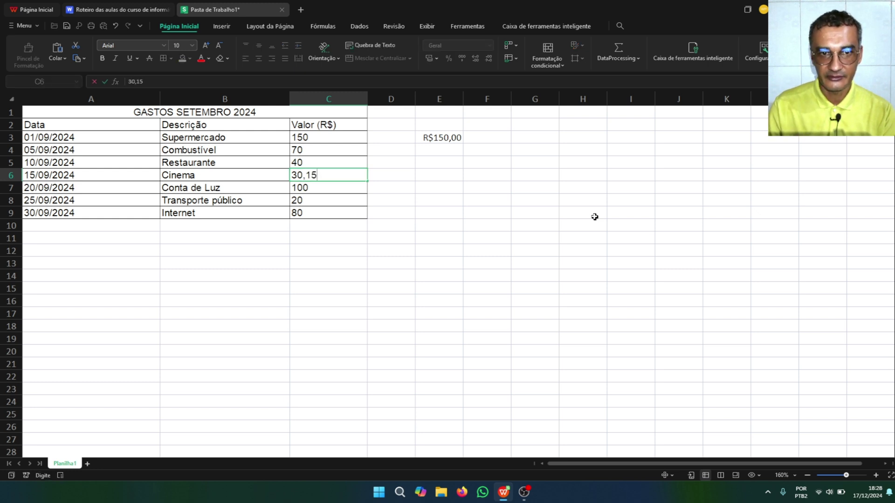
pyautogui.press('Return')
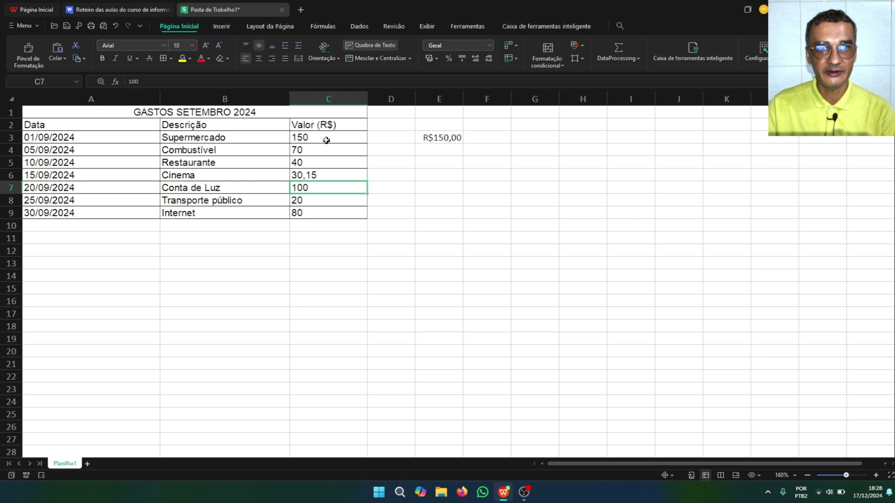
pyautogui.moveTo(325, 139); pyautogui.dragTo(330, 208)
pyautogui.click(327, 203)
pyautogui.doubleClick(327, 202)
pyautogui.write(',')
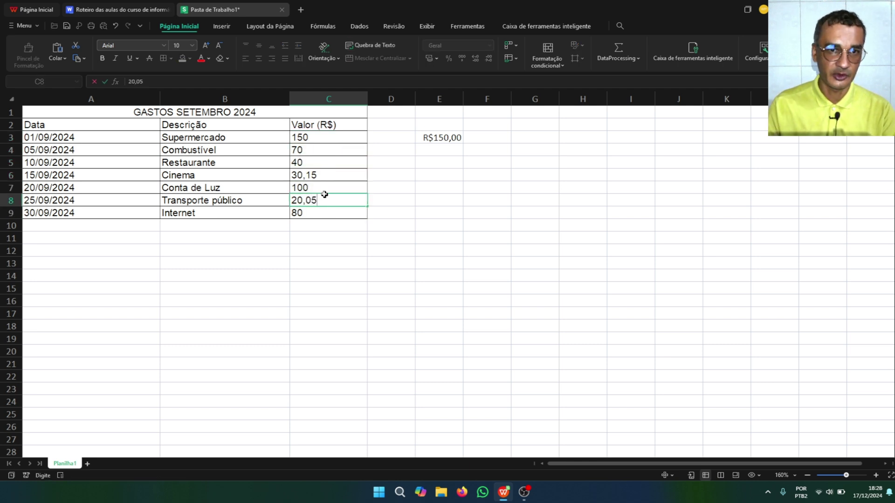
pyautogui.write('05')
pyautogui.press('Return')
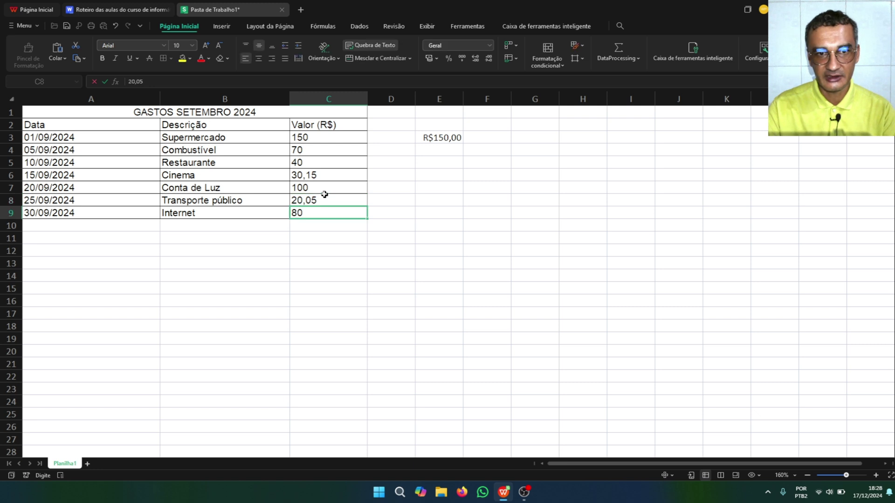
# Apply the R$ accounting format to C3:C9, and switch its currency to € Euro (€ 123).
pyautogui.moveTo(334, 143); pyautogui.dragTo(334, 213)
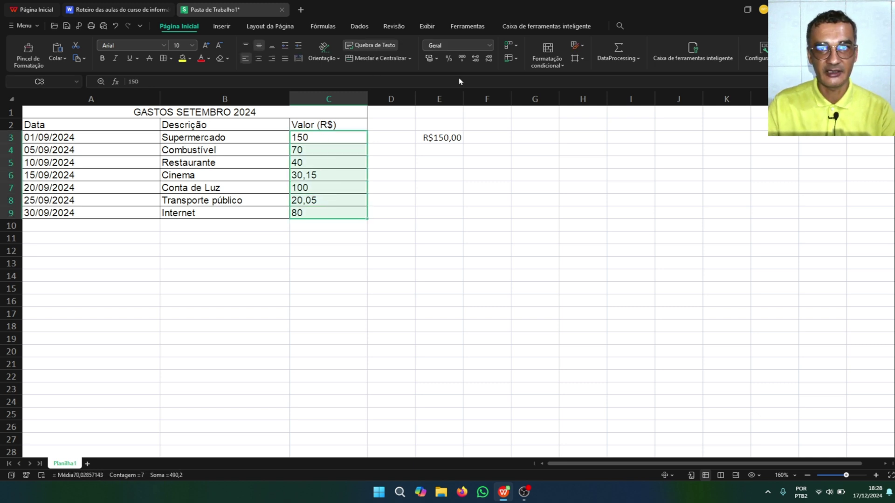
pyautogui.click(429, 59)
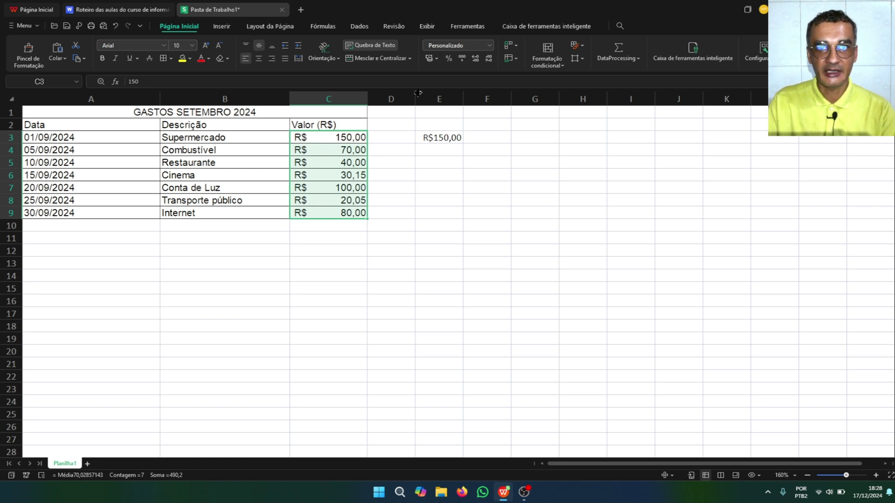
pyautogui.click(437, 58)
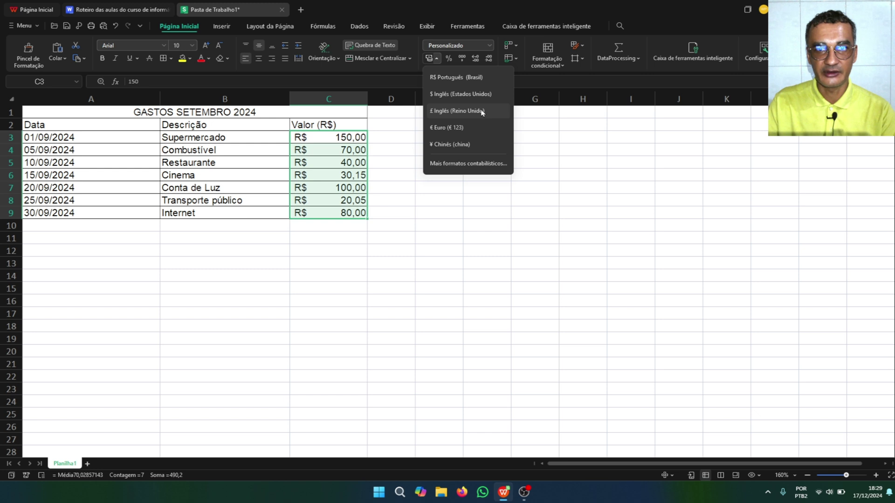
pyautogui.click(454, 128)
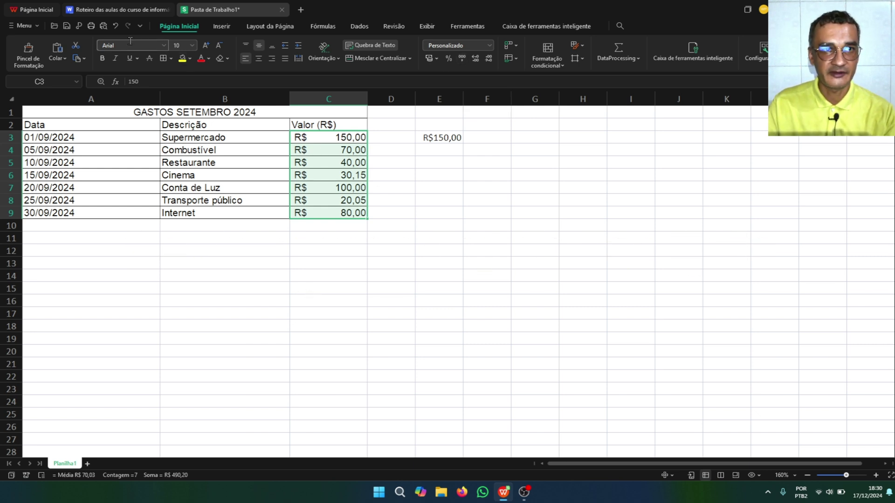
# Undo the currency formats applied to the amounts in C3:C9.
pyautogui.click(116, 27)
pyautogui.click(116, 27)
pyautogui.click(116, 27)
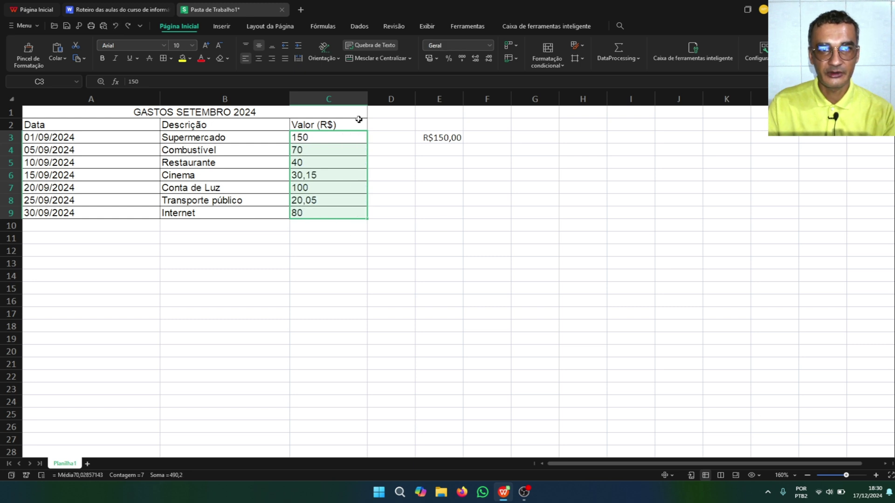
# Apply the thousands-separator format to the amounts in C3:C9, and switch them to the R$ accounting format.
pyautogui.click(460, 59)
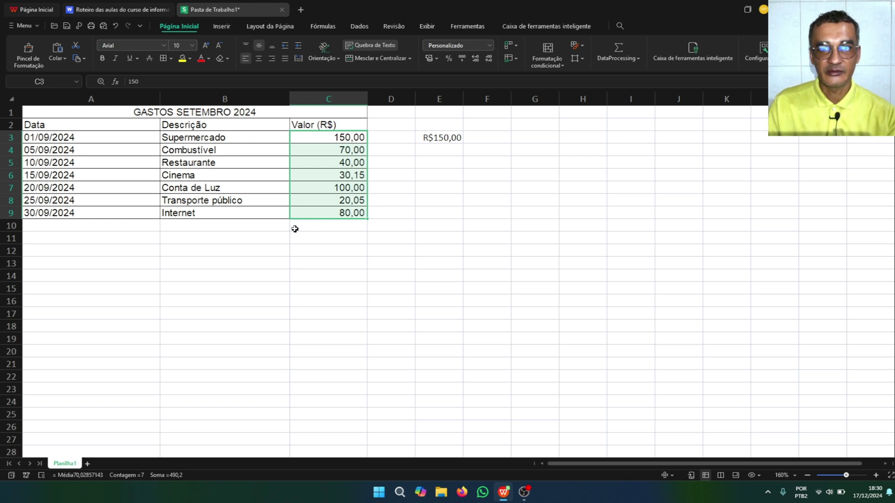
pyautogui.click(436, 58)
pyautogui.click(437, 58)
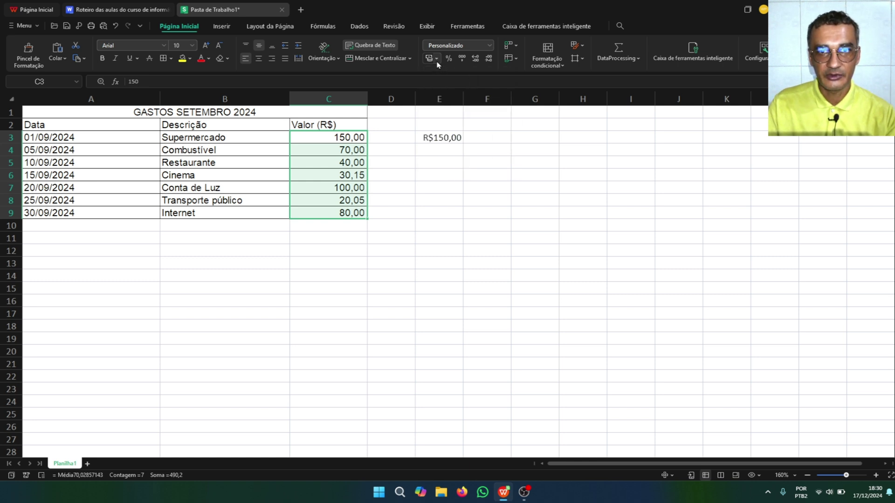
pyautogui.click(429, 59)
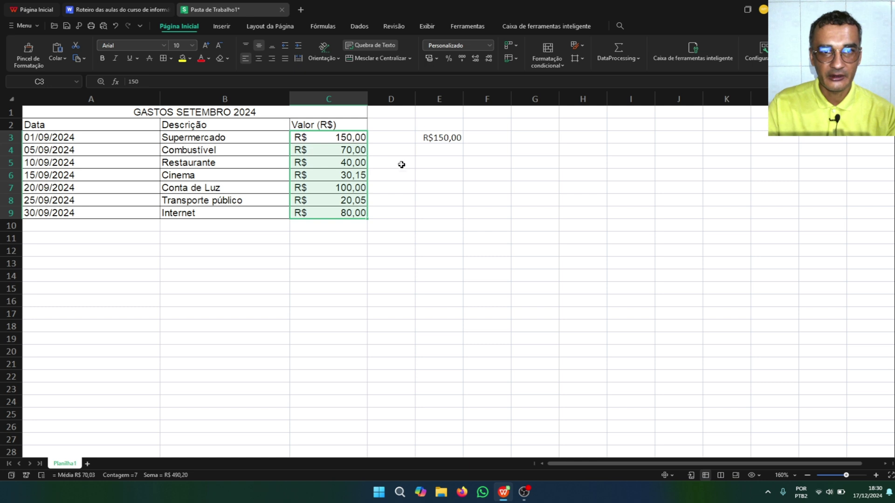
# Apply the R$ accounting format to the empty cells D3:D6.
pyautogui.moveTo(395, 137); pyautogui.dragTo(398, 180)
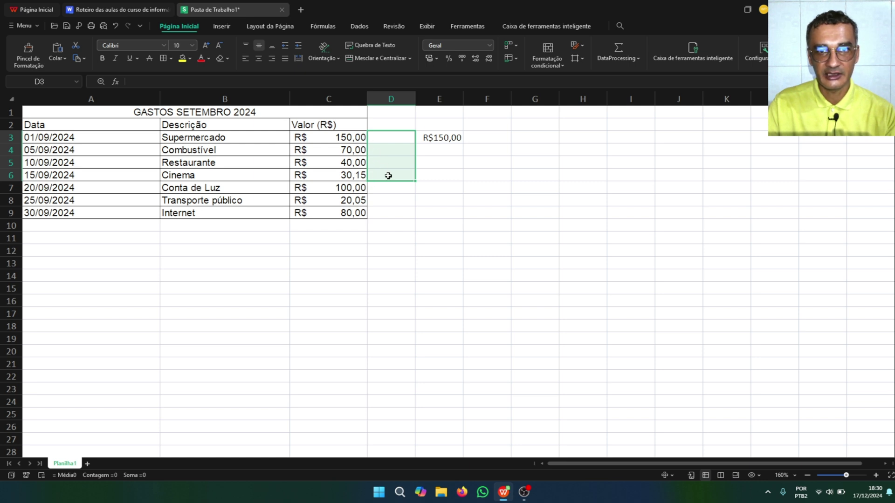
pyautogui.click(429, 58)
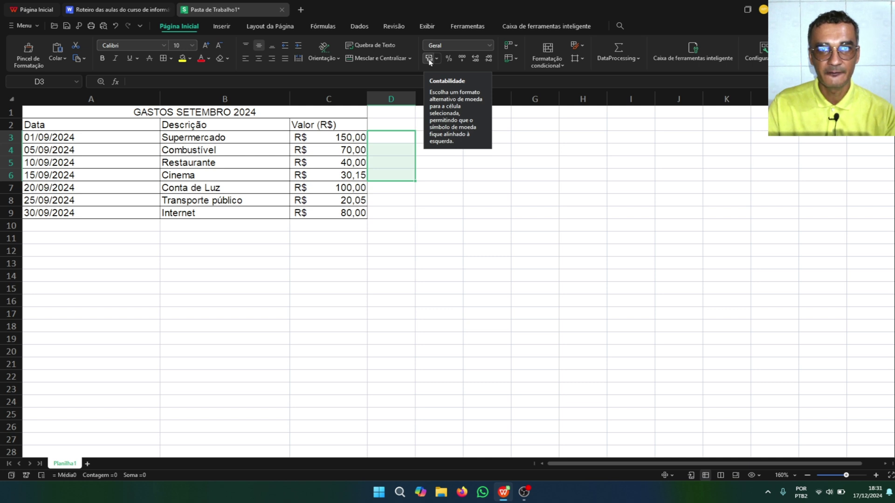
pyautogui.click(428, 59)
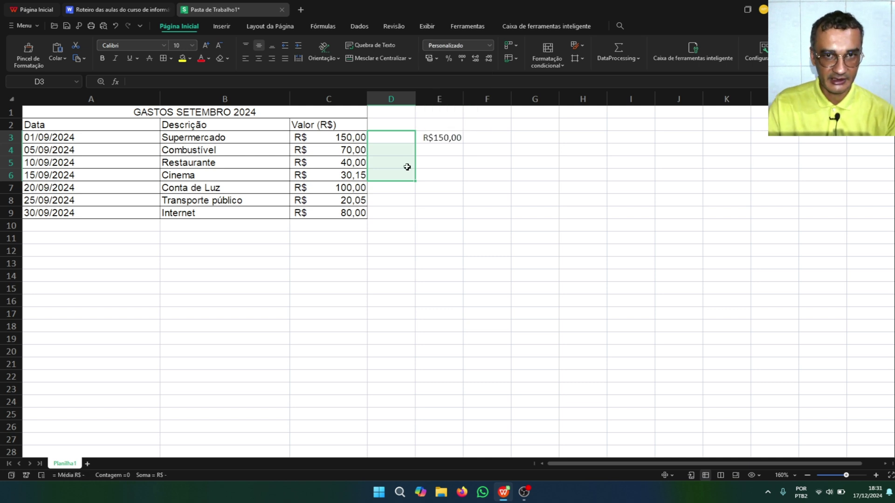
# Enter 10 in D3 and 84,25 in D4.
pyautogui.click(389, 137)
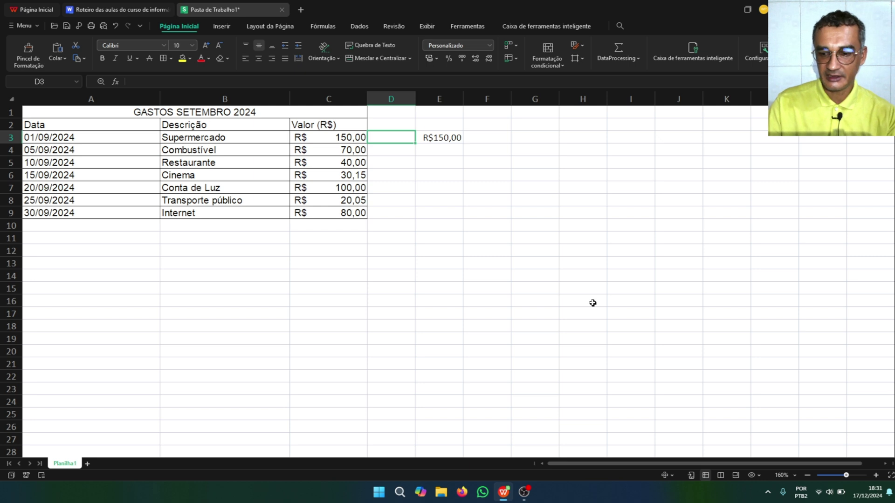
pyautogui.write('10')
pyautogui.press('Return')
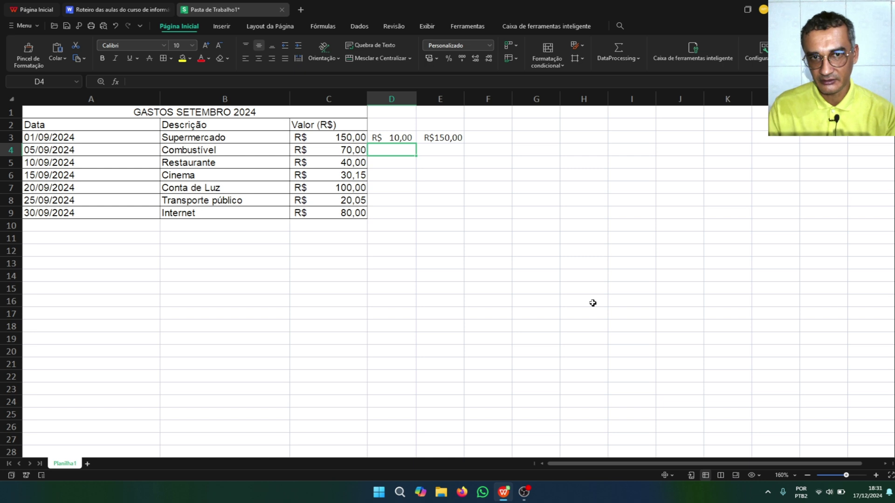
pyautogui.write('8')
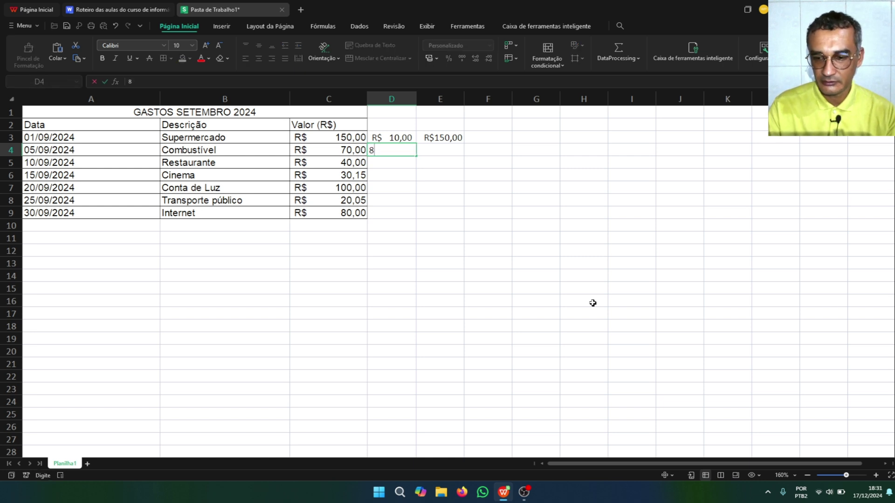
pyautogui.write('4,25')
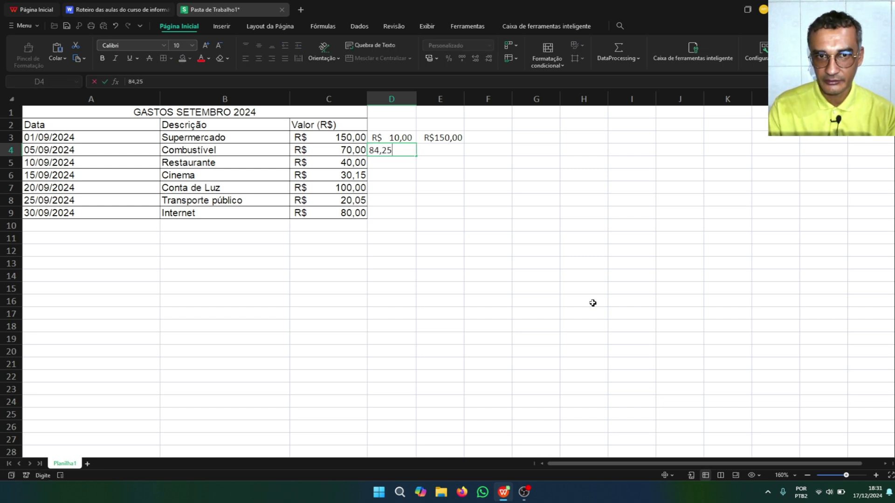
pyautogui.press('Return')
# Enter 4587548 in D5, 5481 in D6 and 582 in D7.
pyautogui.write('458')
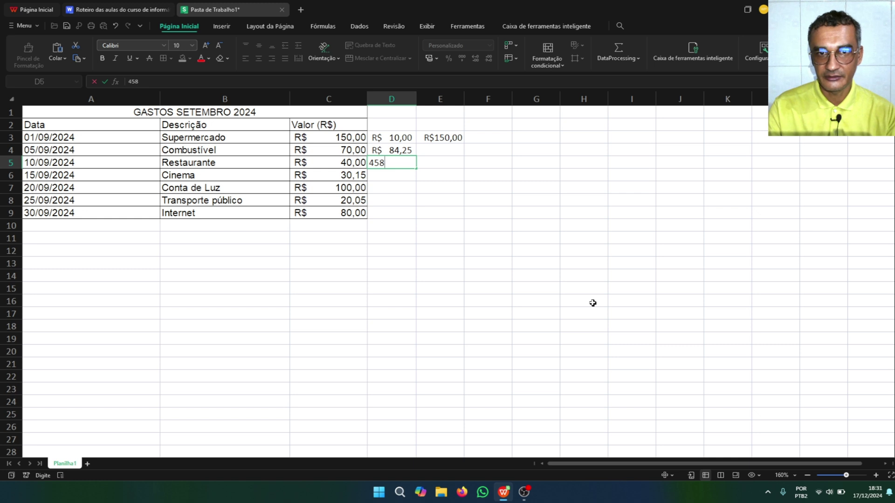
pyautogui.write('7')
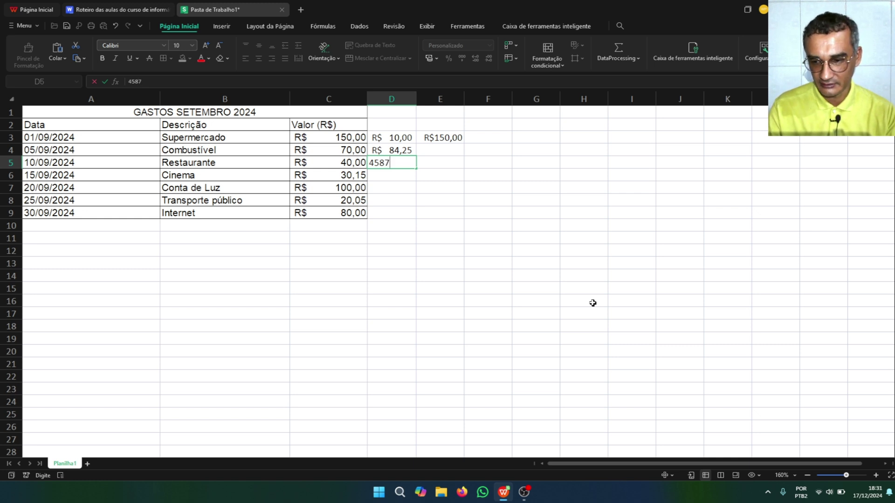
pyautogui.write('548')
pyautogui.press('Return')
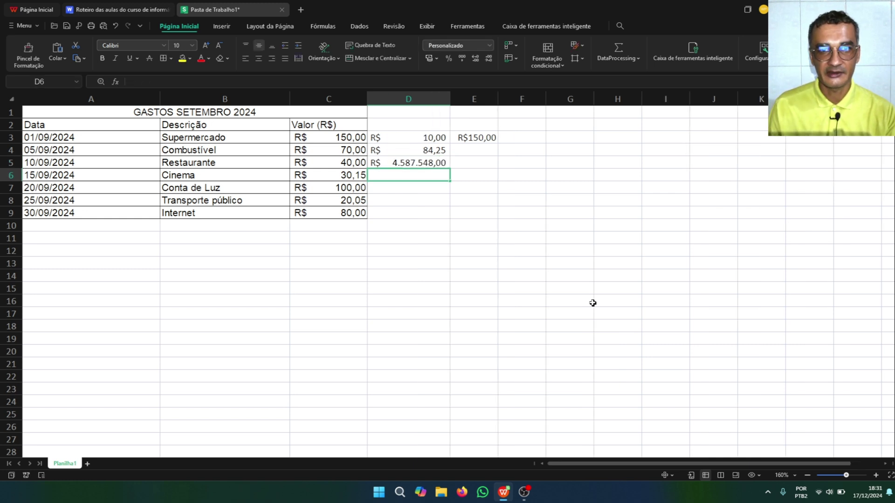
pyautogui.write('5481')
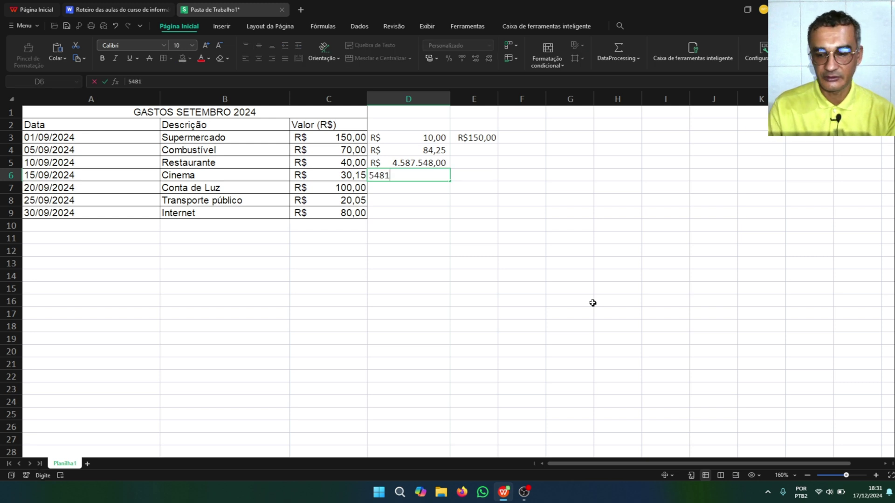
pyautogui.press('Return')
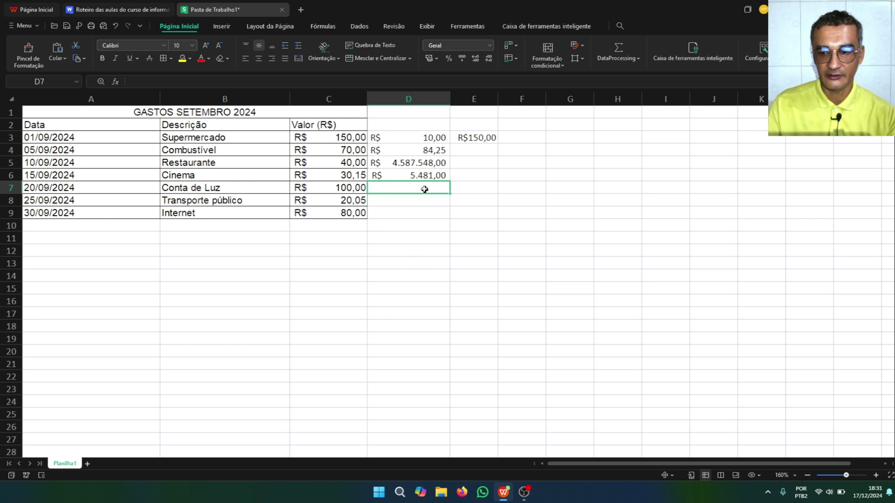
pyautogui.write('582')
pyautogui.press('Return')
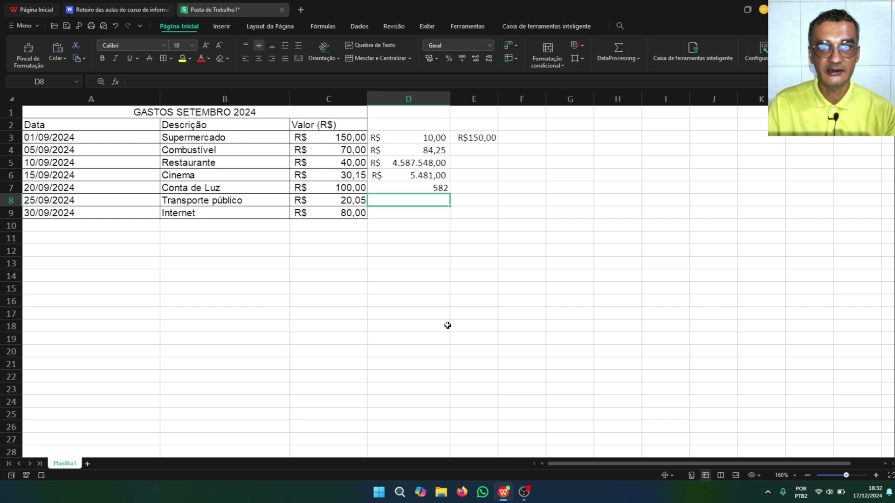
# Open the list of number formats for cell D3.
pyautogui.click(397, 136)
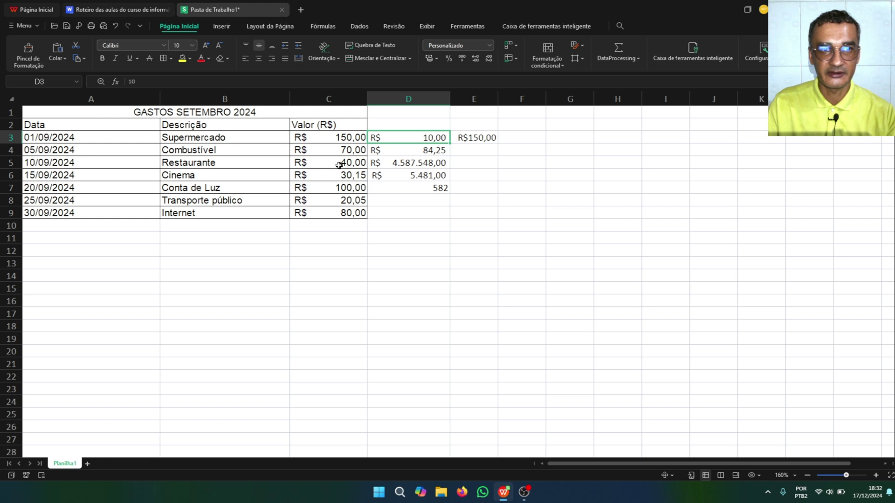
pyautogui.click(490, 46)
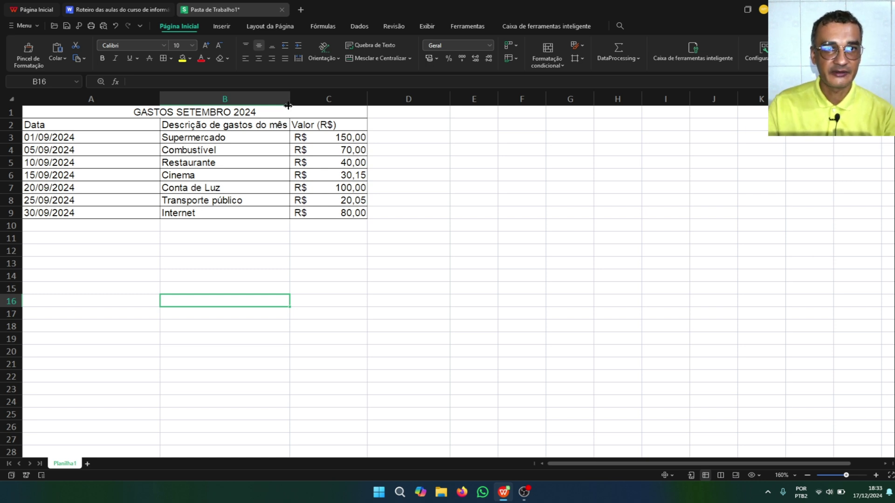
# Widen, narrow and re-widen column B, leaving it slightly wider than the header Descrição de gastos do mês de setembro in B2.
pyautogui.moveTo(293, 100); pyautogui.dragTo(353, 99)
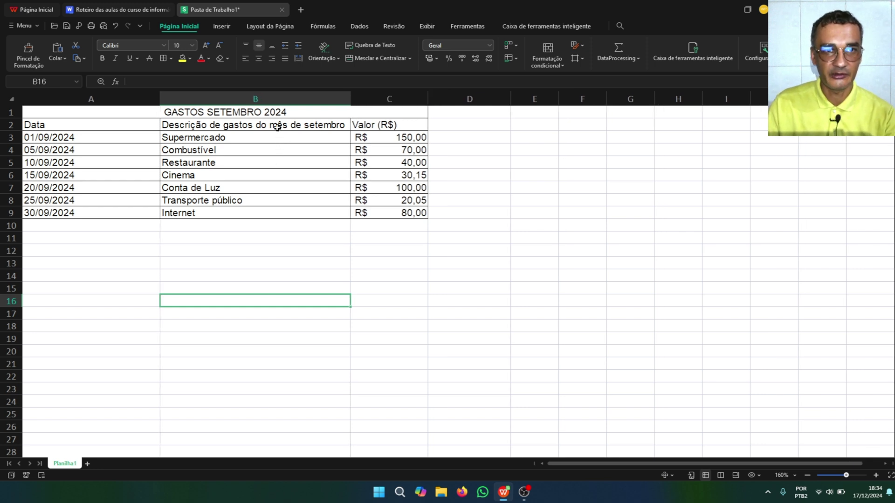
pyautogui.click(239, 120)
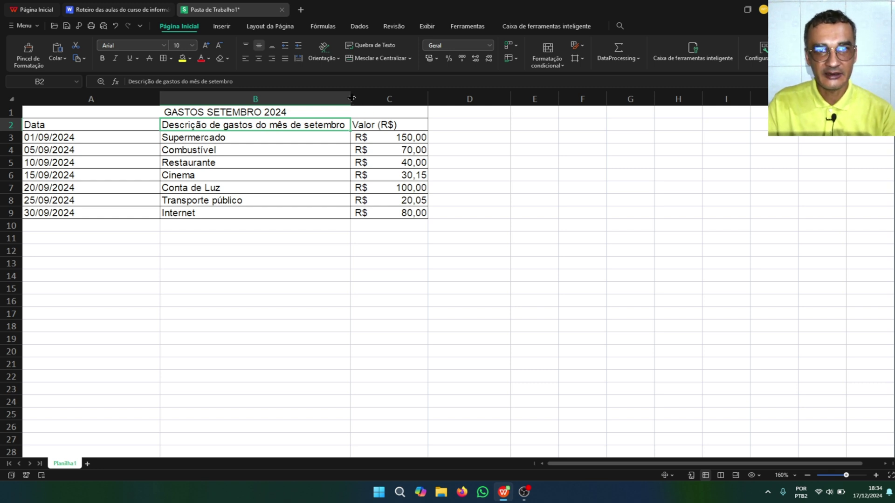
pyautogui.moveTo(352, 97); pyautogui.dragTo(292, 99)
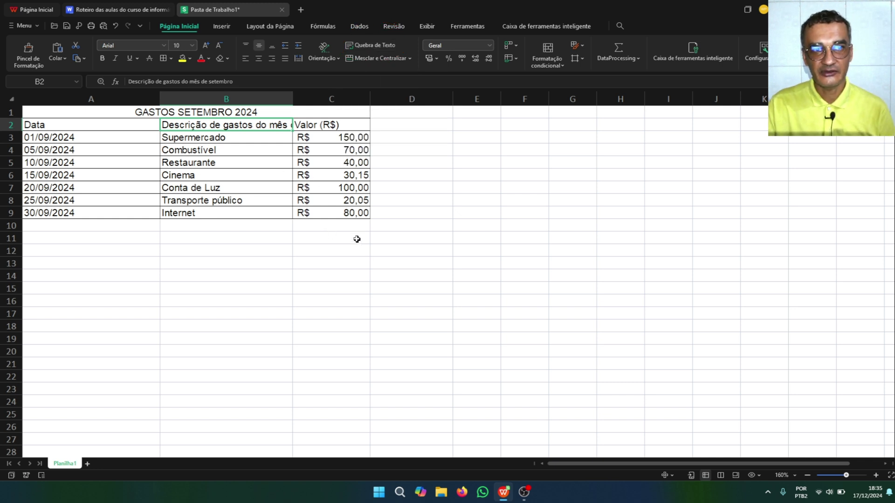
pyautogui.moveTo(293, 99); pyautogui.dragTo(375, 100)
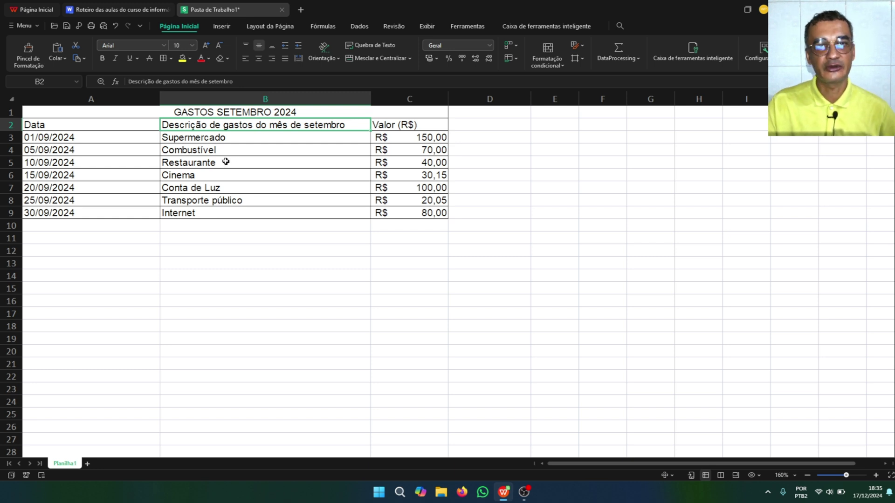
pyautogui.moveTo(365, 101); pyautogui.dragTo(354, 100)
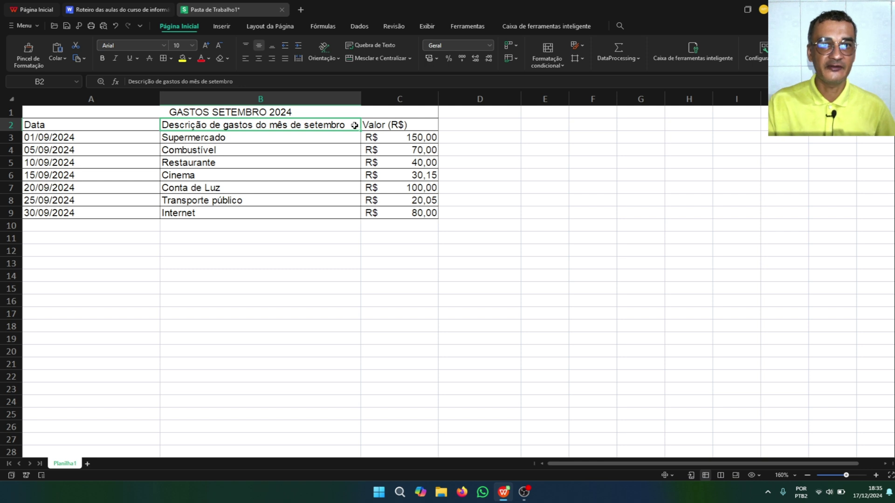
# Clear the Valor (R$) header from C2, and narrow column B so the B2 header overflows into C2.
pyautogui.click(425, 125)
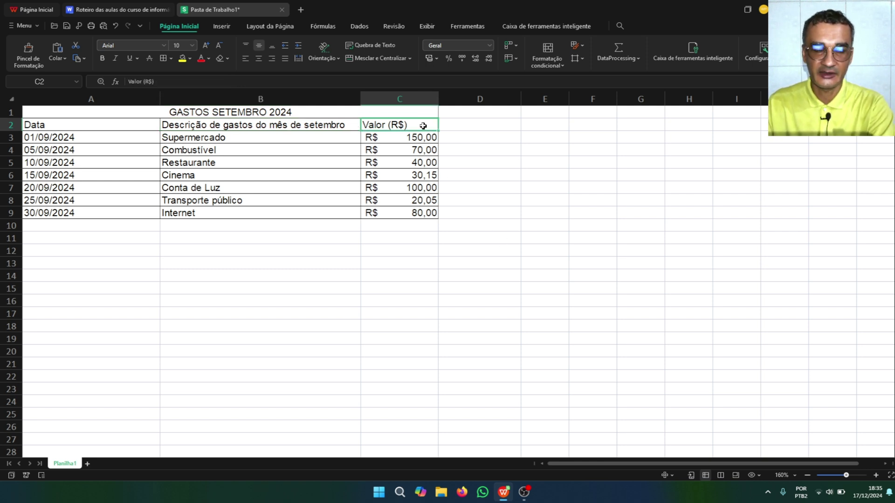
pyautogui.press('Delete')
pyautogui.click(419, 225)
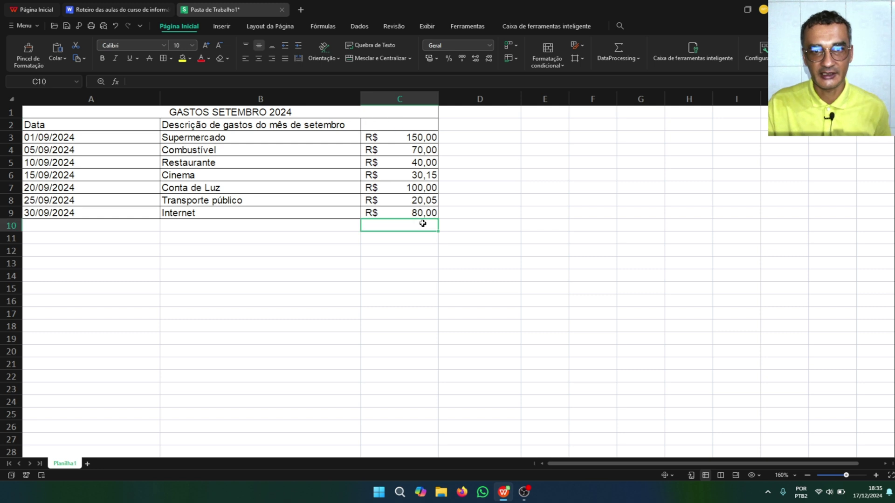
pyautogui.moveTo(360, 99); pyautogui.dragTo(301, 92)
pyautogui.click(228, 276)
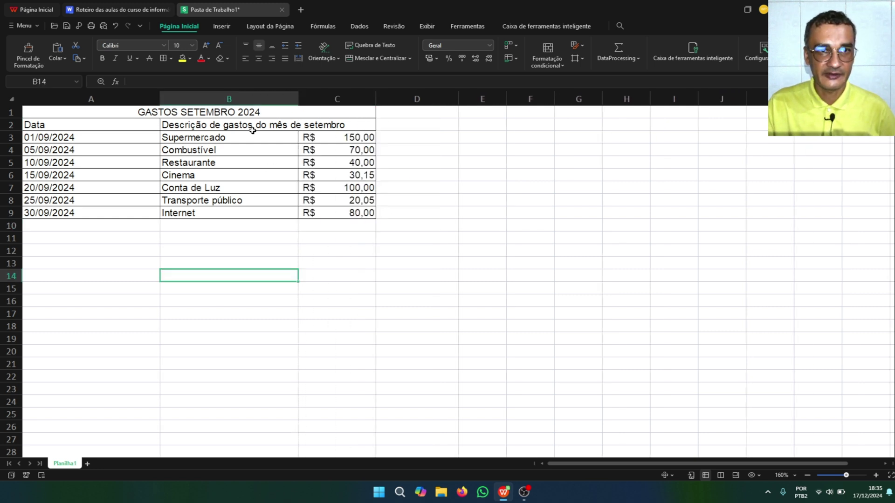
pyautogui.click(242, 129)
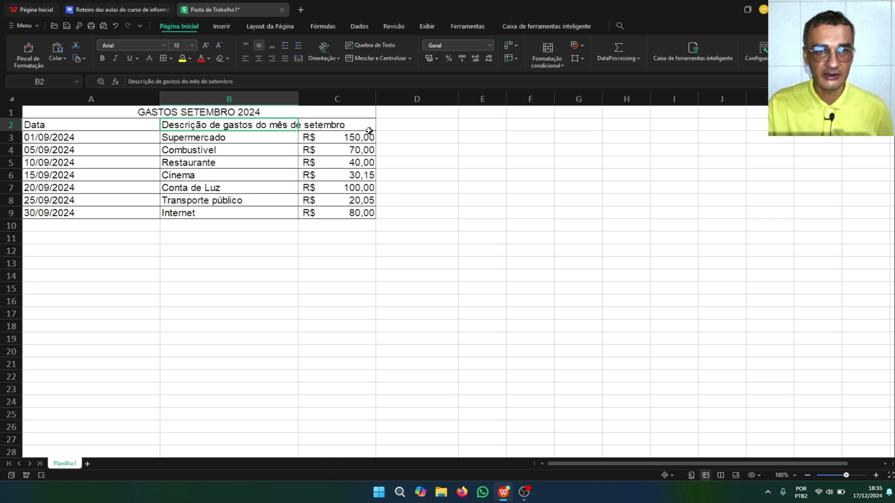
# Enter valor as the column header in C2.
pyautogui.click(333, 126)
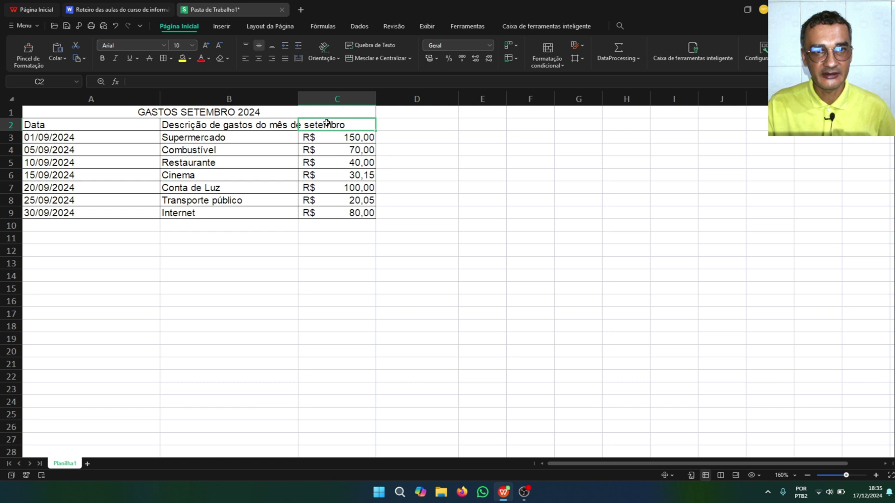
pyautogui.write('valor')
pyautogui.press('Return')
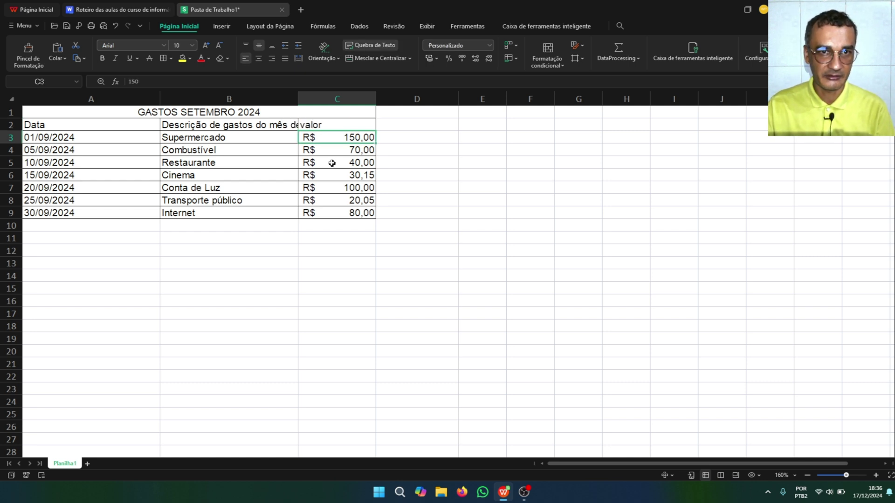
# Widen column B until the full header Descrição de gastos do mês de setembro fits in B2.
pyautogui.press('Up')
pyautogui.press('Left')
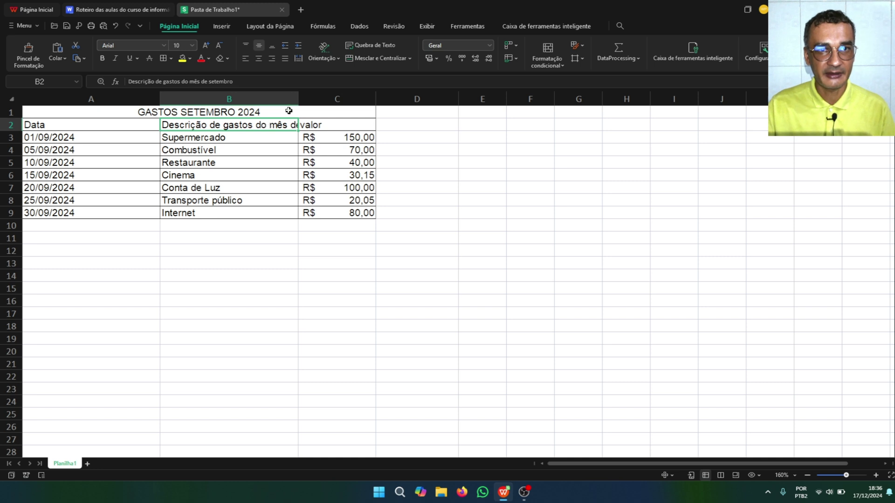
pyautogui.moveTo(299, 99); pyautogui.dragTo(353, 95)
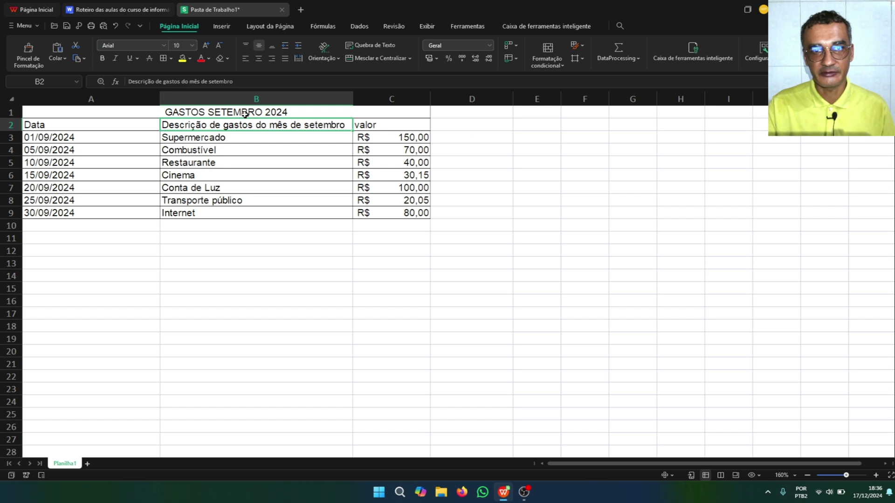
pyautogui.click(300, 149)
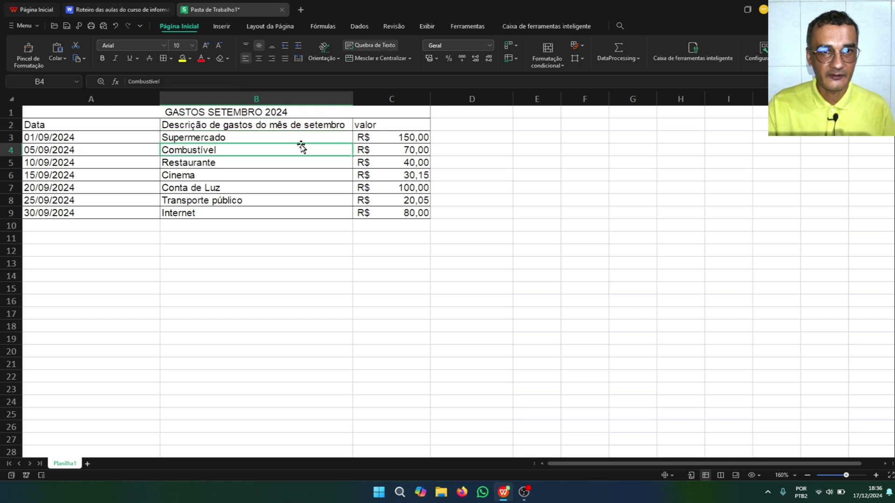
# Turn on text wrapping (Quebra de Texto) for B2, and narrow column B to just past Descrição de gastos do.
pyautogui.click(300, 127)
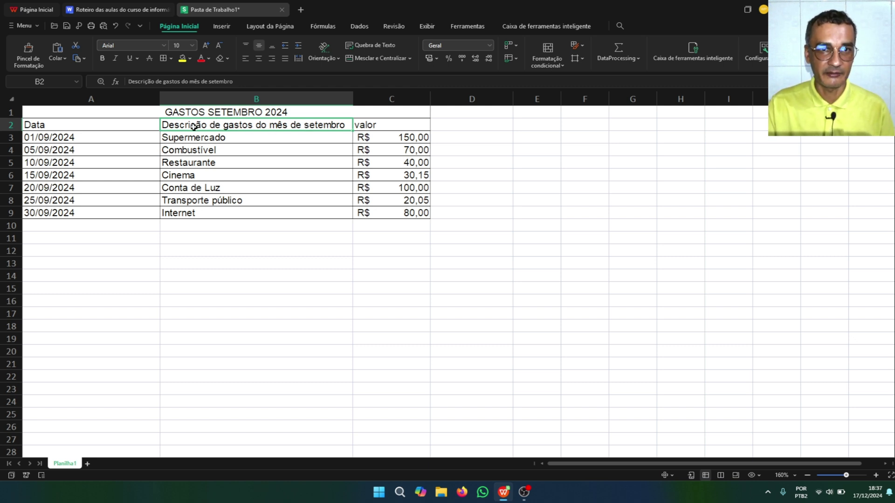
pyautogui.click(380, 49)
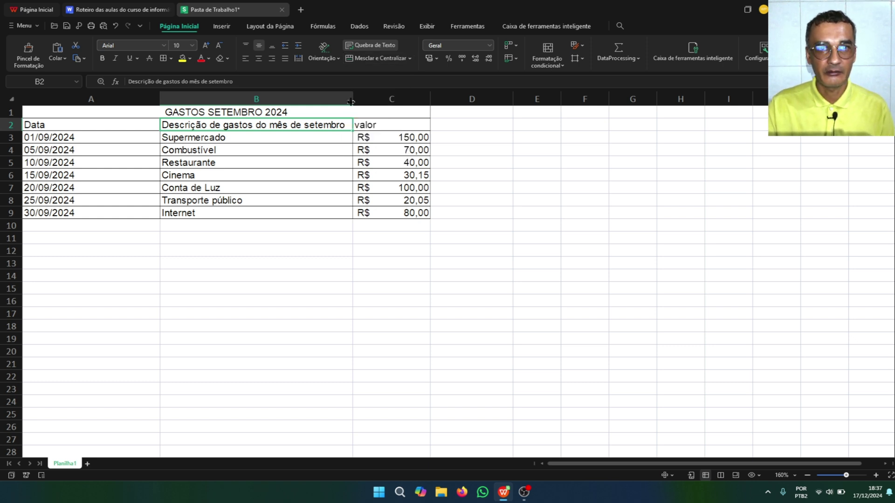
pyautogui.moveTo(353, 99); pyautogui.dragTo(271, 100)
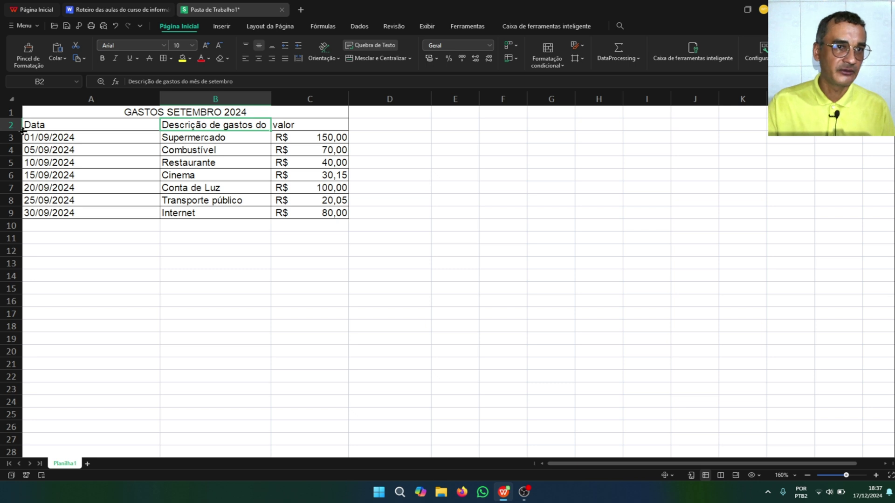
# Increase row 2's height until both wrapped lines of the B2 header, ending in mês de setembro, fit.
pyautogui.moveTo(22, 131); pyautogui.dragTo(26, 144)
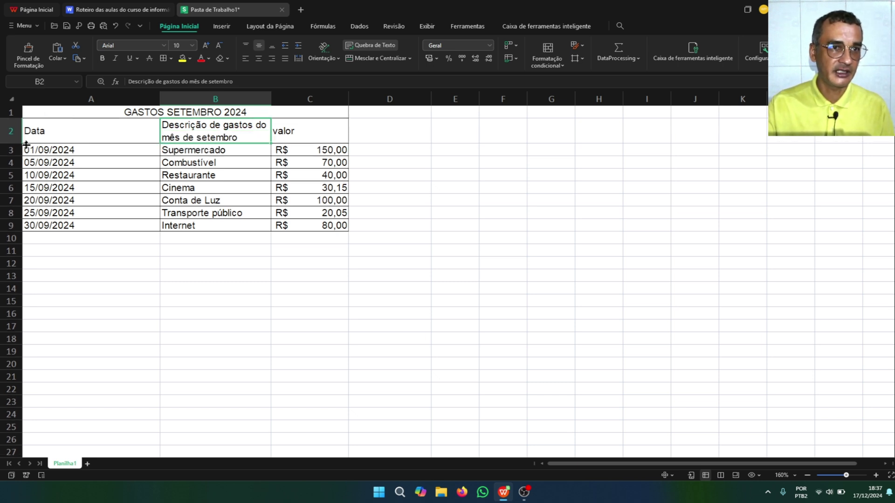
pyautogui.moveTo(26, 144); pyautogui.dragTo(26, 146)
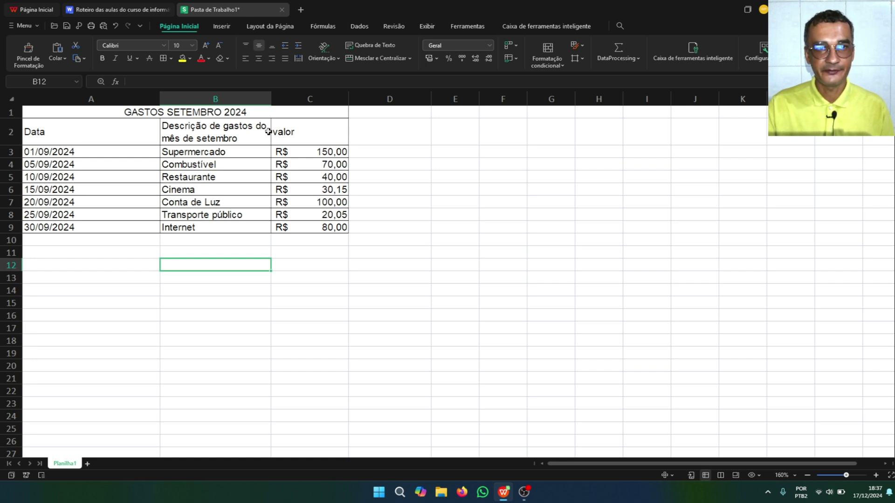
# Narrow column B until the B2 header wraps onto three lines, and heighten row 2 to fit them all.
pyautogui.click(217, 137)
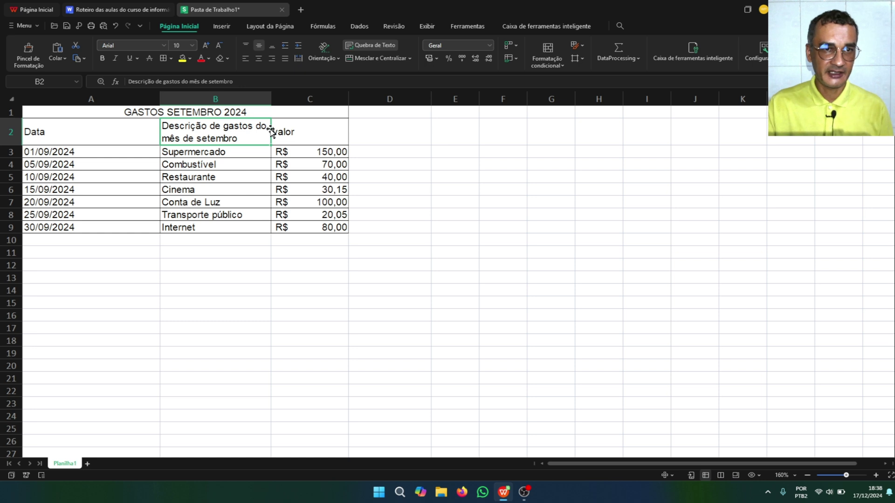
pyautogui.moveTo(272, 97); pyautogui.dragTo(254, 95)
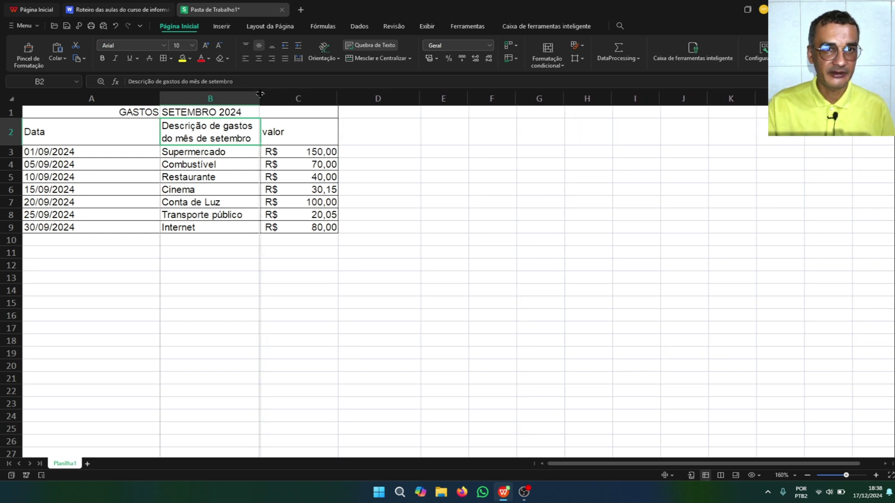
pyautogui.moveTo(9, 146); pyautogui.dragTo(10, 161)
pyautogui.click(11, 161)
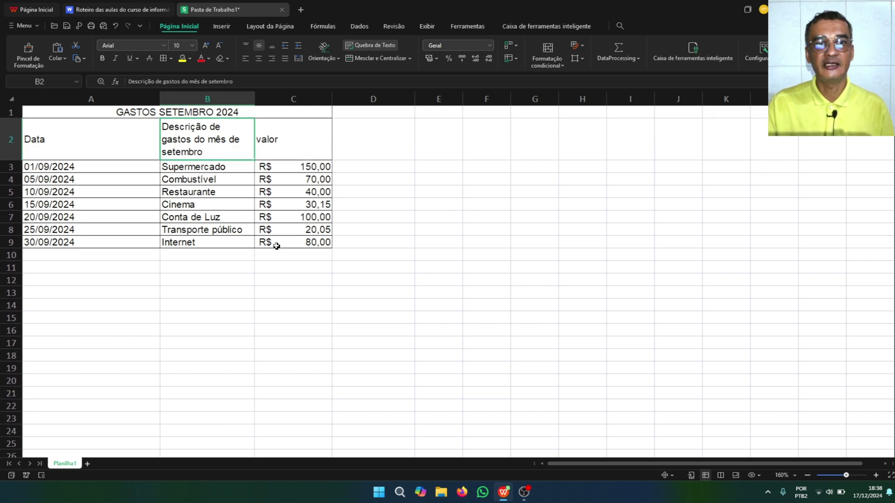
# Narrow column B to just fit Supermercado, and tighten row 2's height around the three-line B2 header.
pyautogui.moveTo(257, 93); pyautogui.dragTo(245, 92)
pyautogui.moveTo(244, 93); pyautogui.dragTo(229, 92)
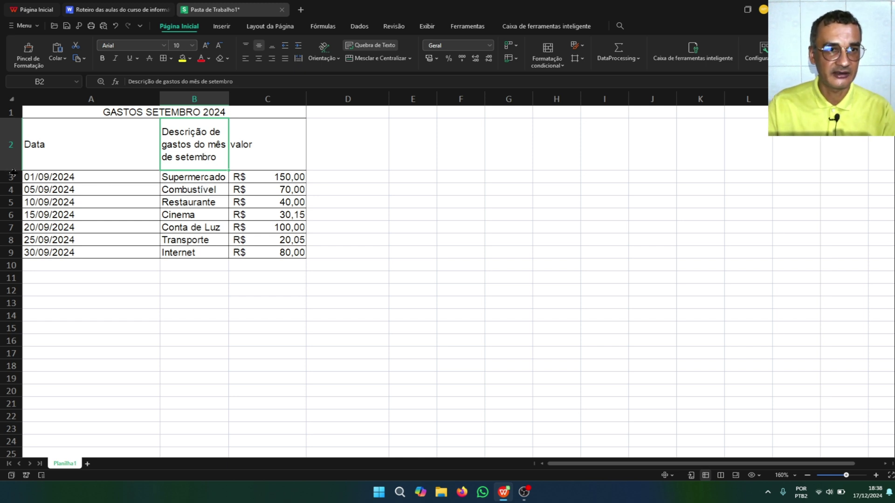
pyautogui.moveTo(13, 172); pyautogui.dragTo(13, 163)
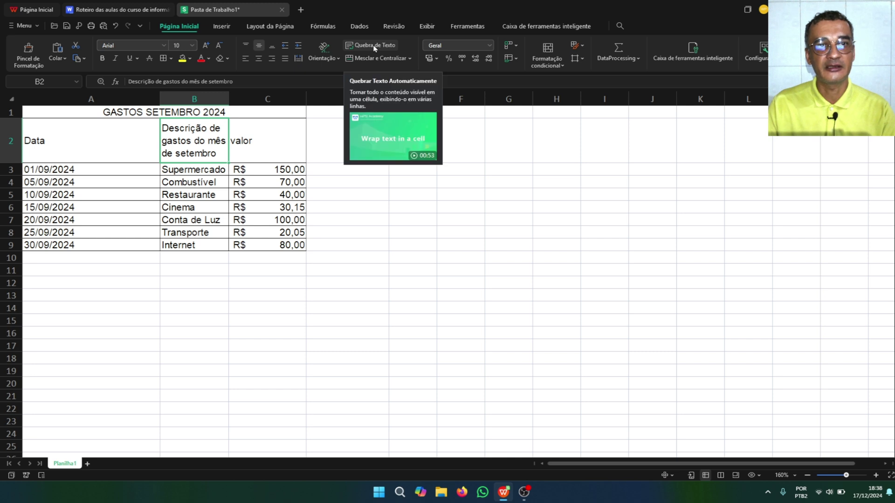
pyautogui.click(190, 284)
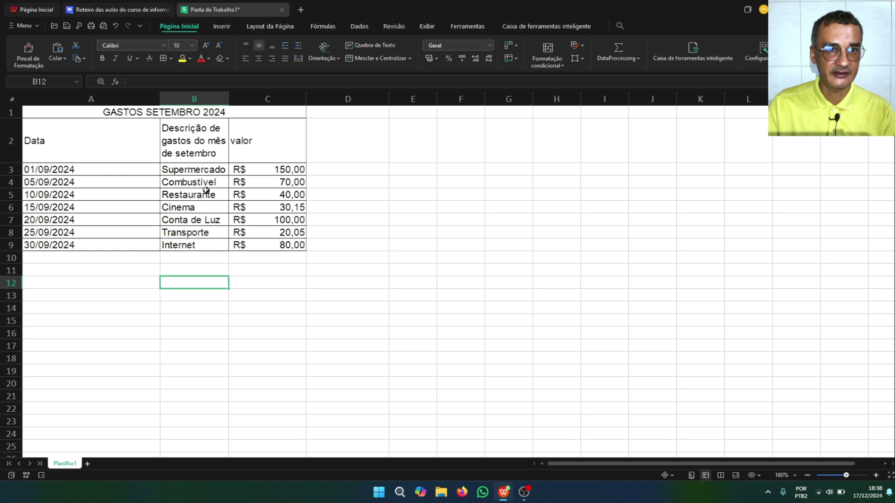
# Turn on text wrapping (Quebra de Texto) for B3, and extend its text to Supermercado sua casa.
pyautogui.click(196, 173)
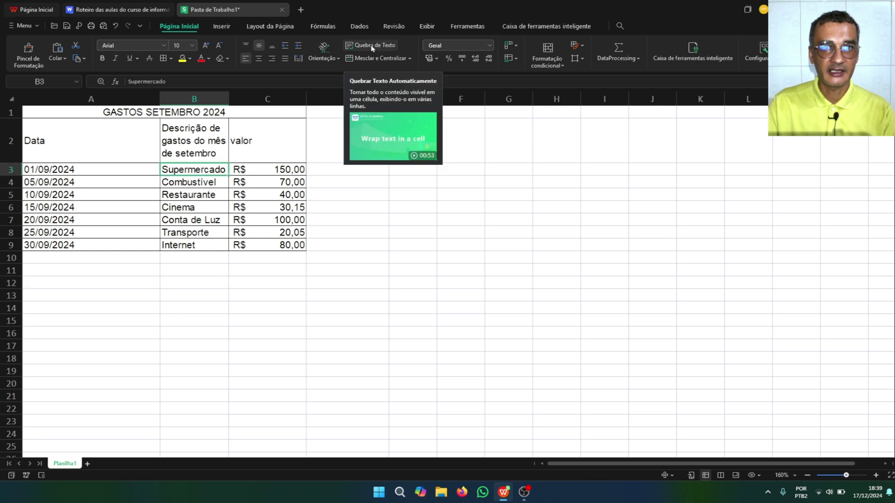
pyautogui.click(372, 47)
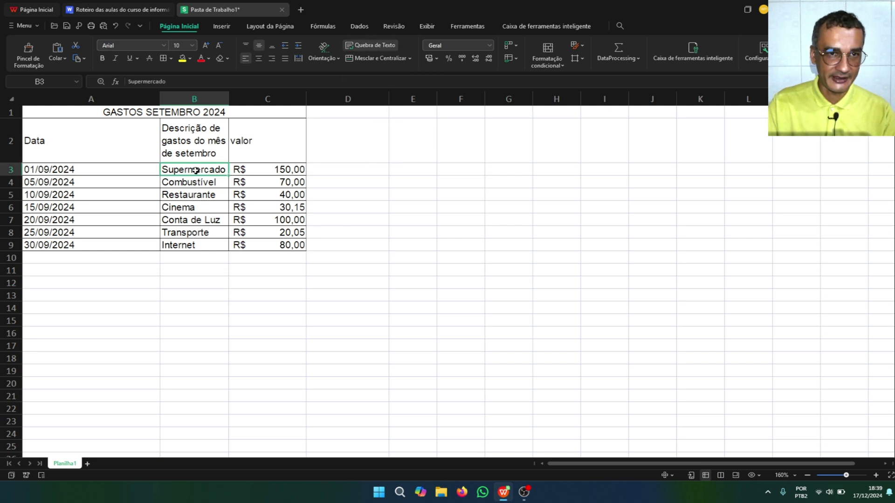
pyautogui.doubleClick(224, 172)
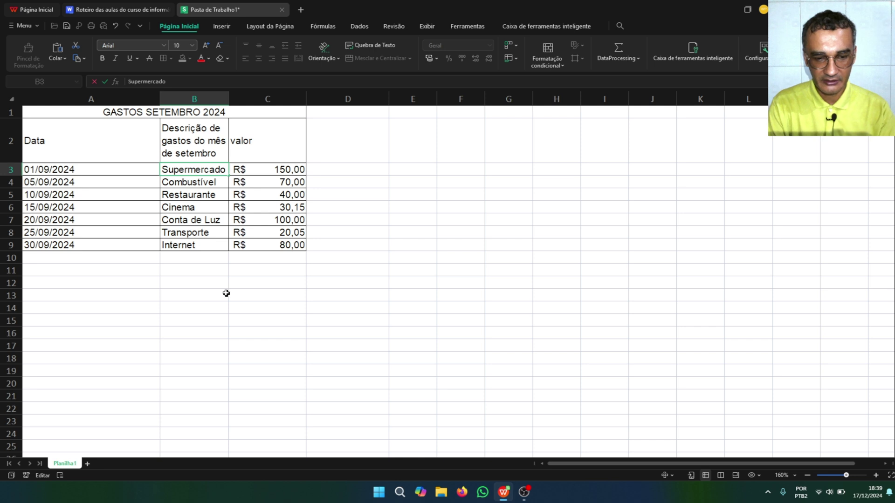
pyautogui.write('sua casa')
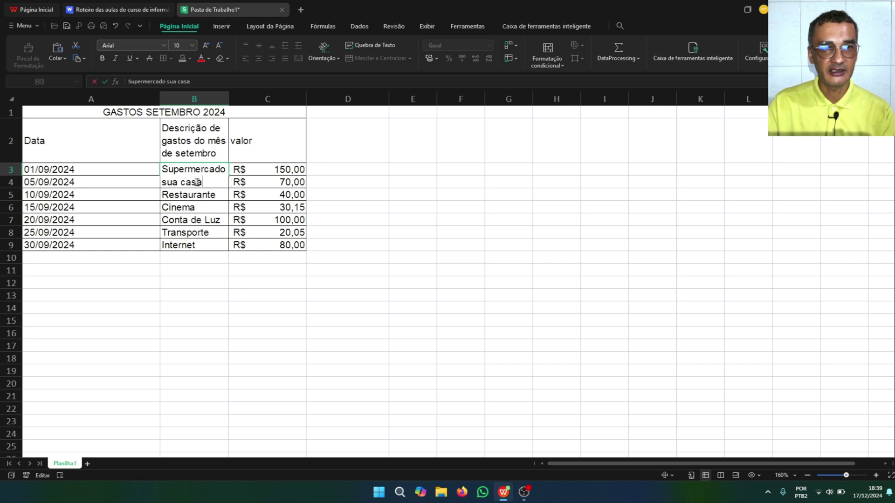
pyautogui.hotkey('ctrl', 'Return')
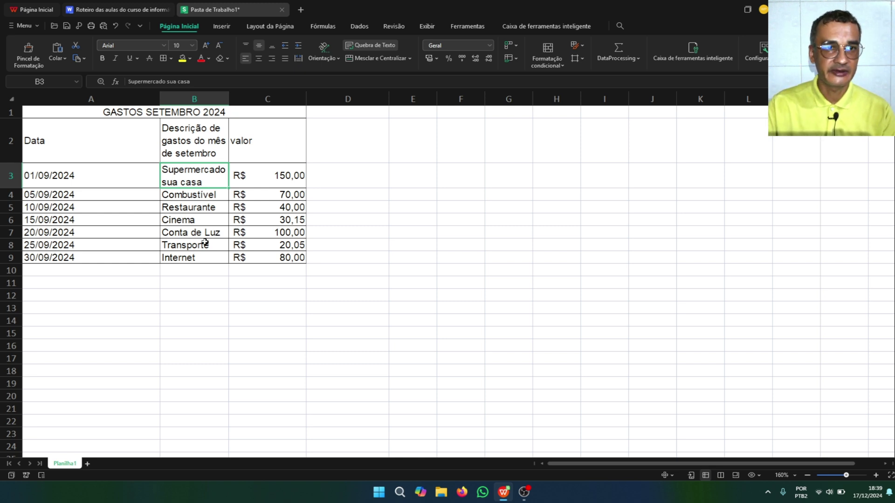
pyautogui.click(212, 194)
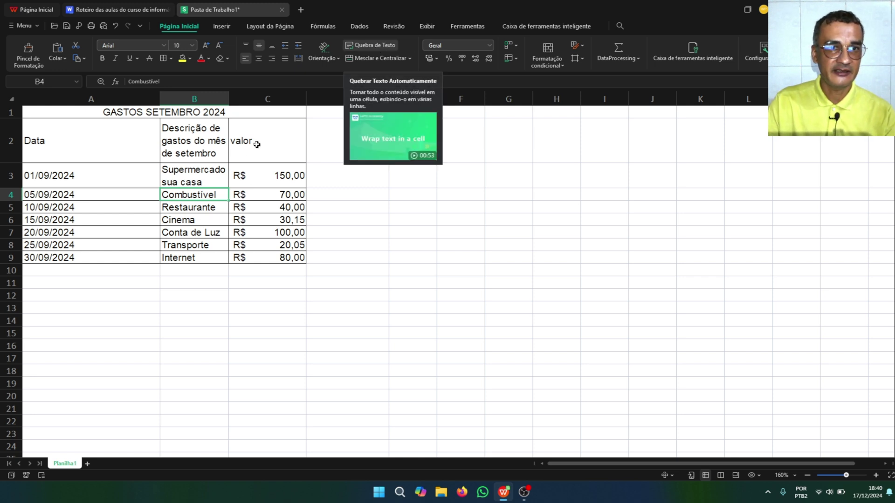
pyautogui.click(245, 158)
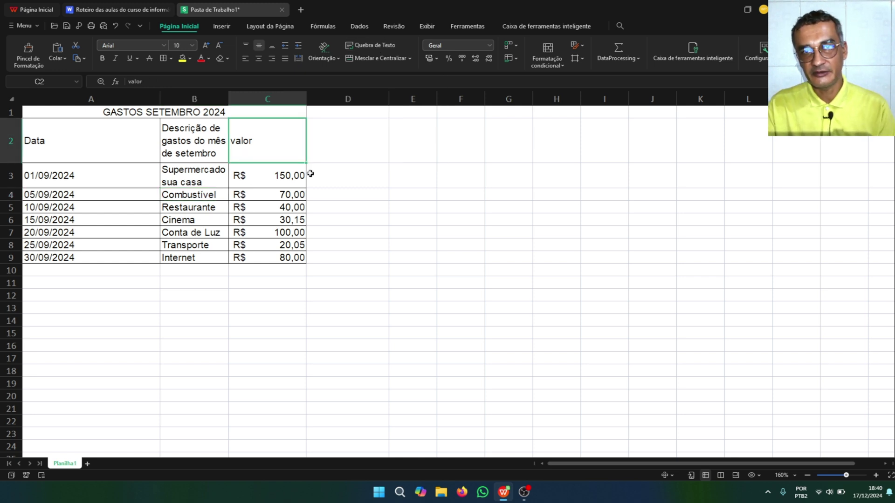